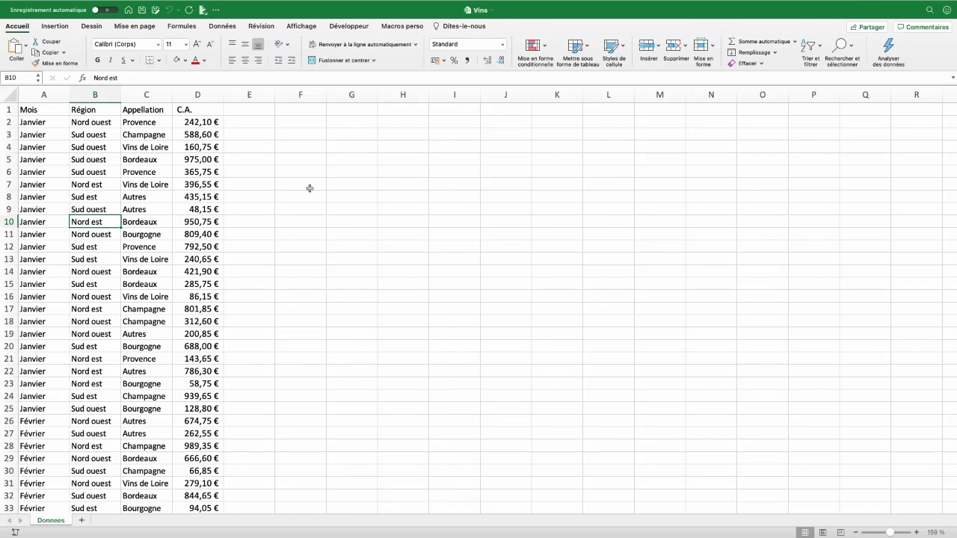
# Show the Macros perso ribbon tab with its three custom macro buttons.
pyautogui.click(410, 29)
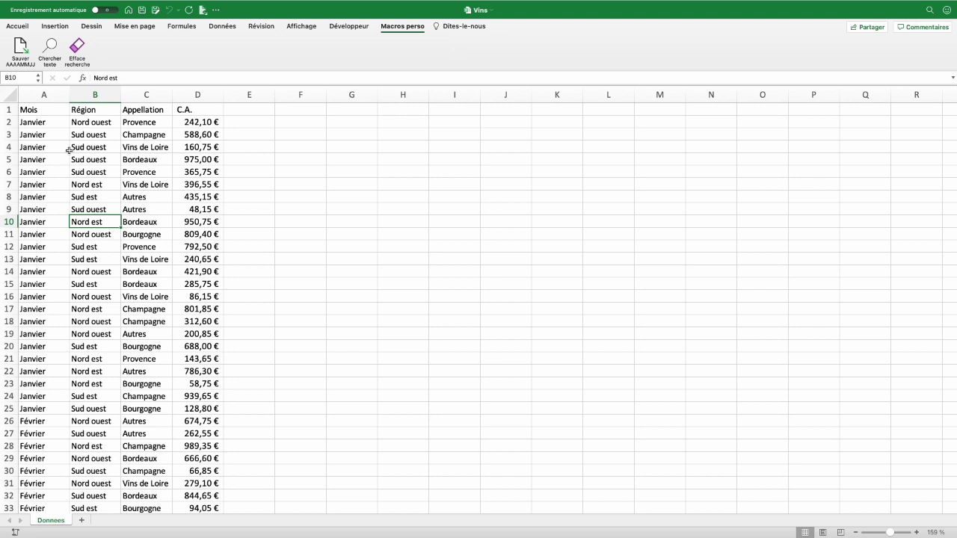
# Search for 'champ' to highlight 44 Champagne cells green, then clear the highlights and select C12.
pyautogui.click(48, 51)
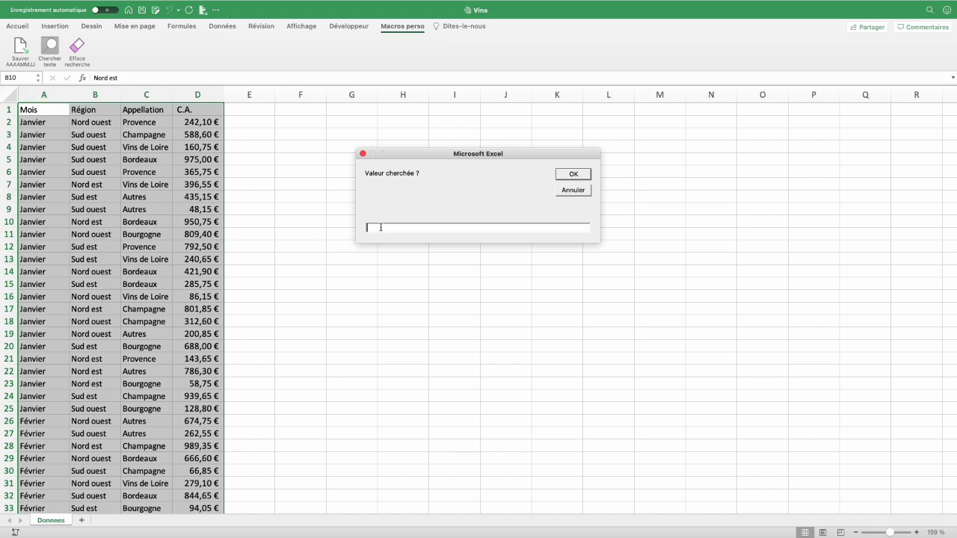
pyautogui.write('cham')
pyautogui.write('p')
pyautogui.click(585, 180)
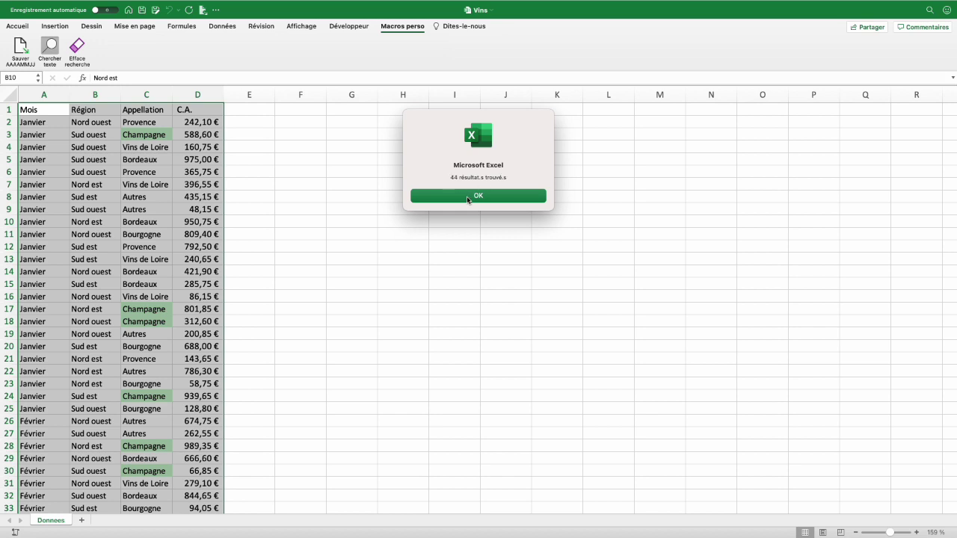
pyautogui.click(470, 196)
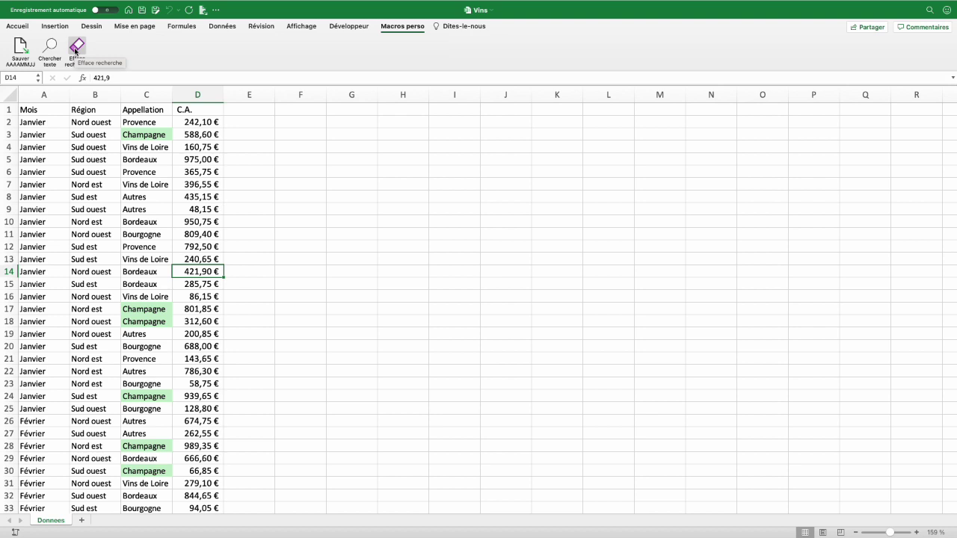
pyautogui.click(75, 51)
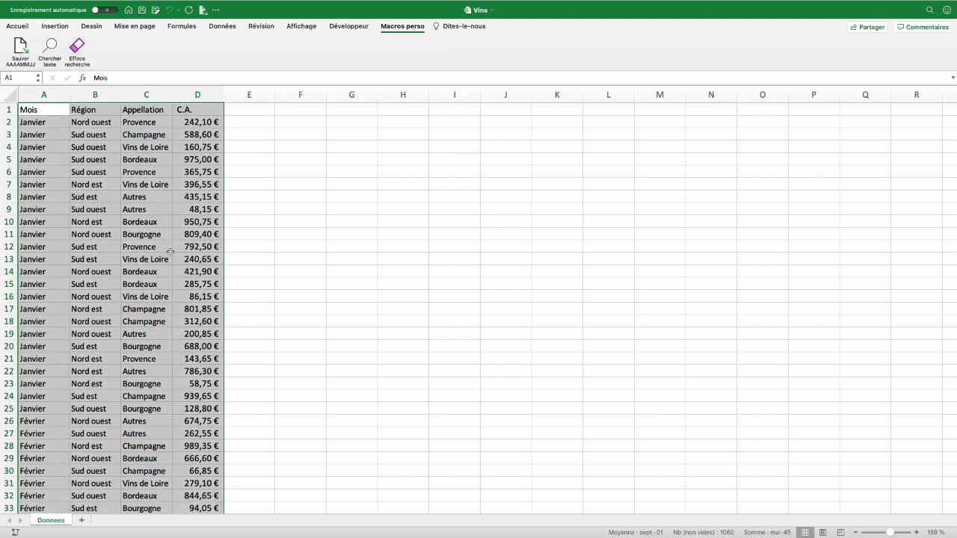
pyautogui.click(170, 250)
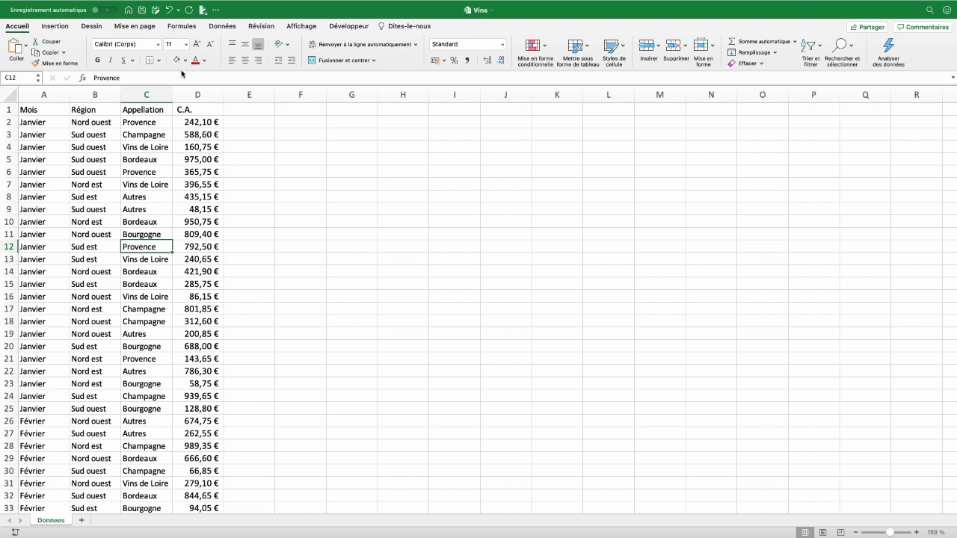
# Start recording a new macro from the Développeur tab, entering 'Provence' in its dialog.
pyautogui.click(344, 27)
pyautogui.click(74, 45)
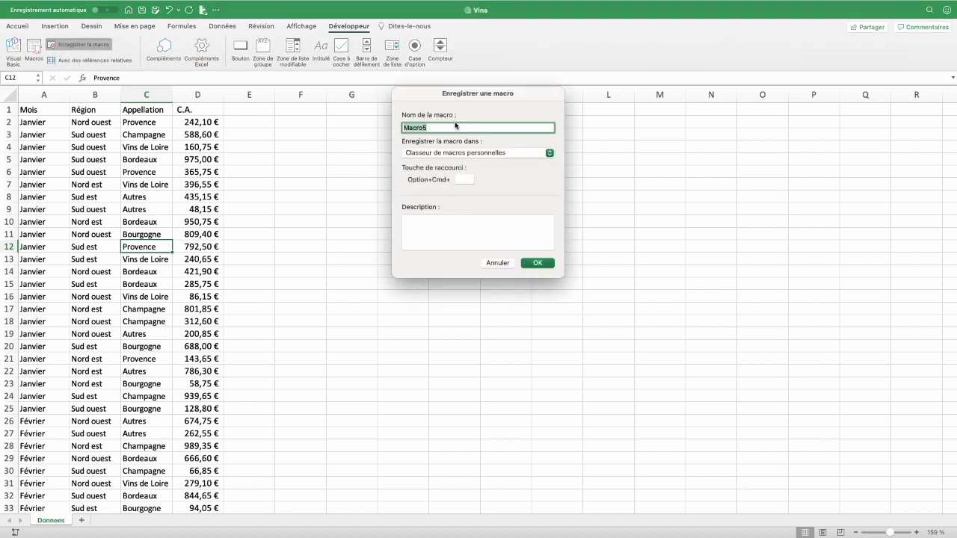
pyautogui.write('Provence')
pyautogui.click(538, 263)
# Fill cells C6:C12 with a light green chosen from Autres couleurs.
pyautogui.moveTo(142, 172); pyautogui.dragTo(143, 247)
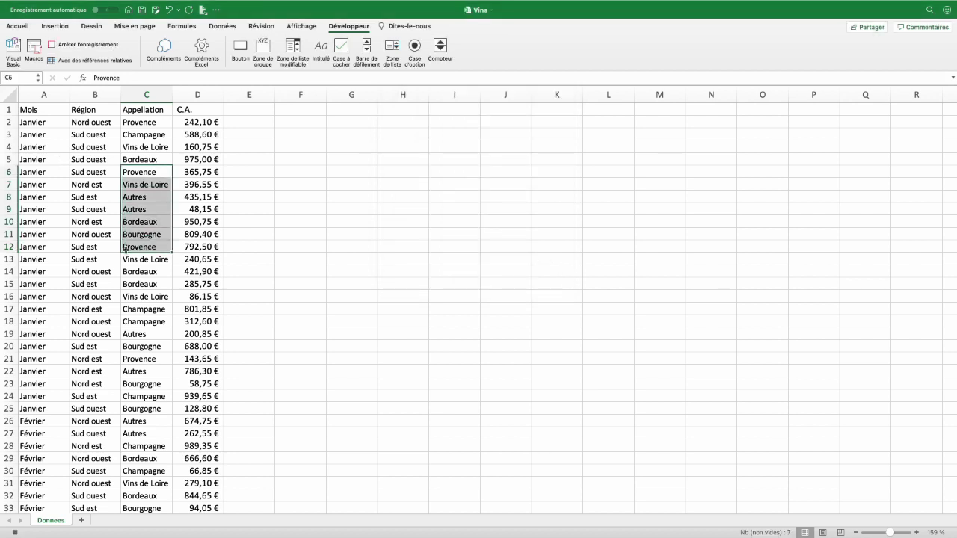
pyautogui.click(16, 26)
pyautogui.click(186, 65)
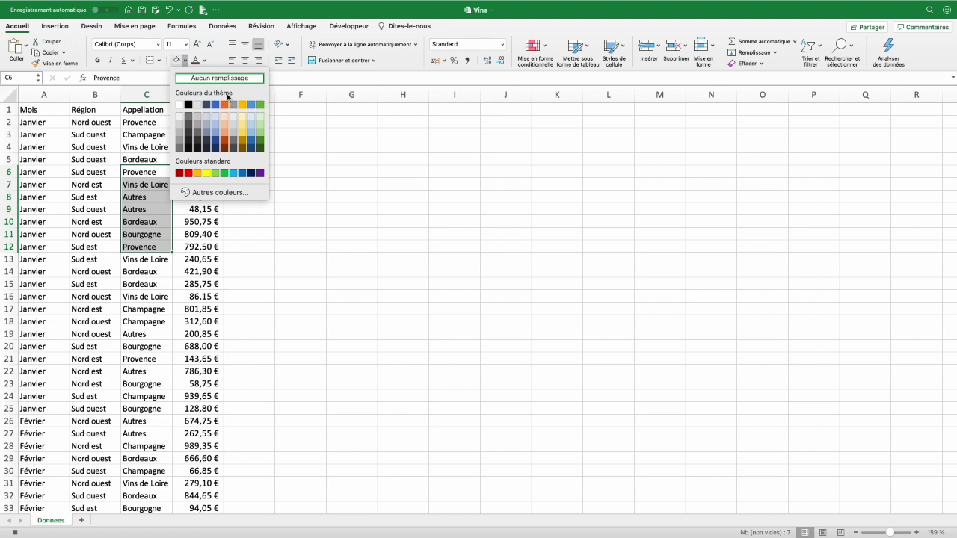
pyautogui.click(217, 192)
pyautogui.moveTo(477, 166); pyautogui.dragTo(460, 148)
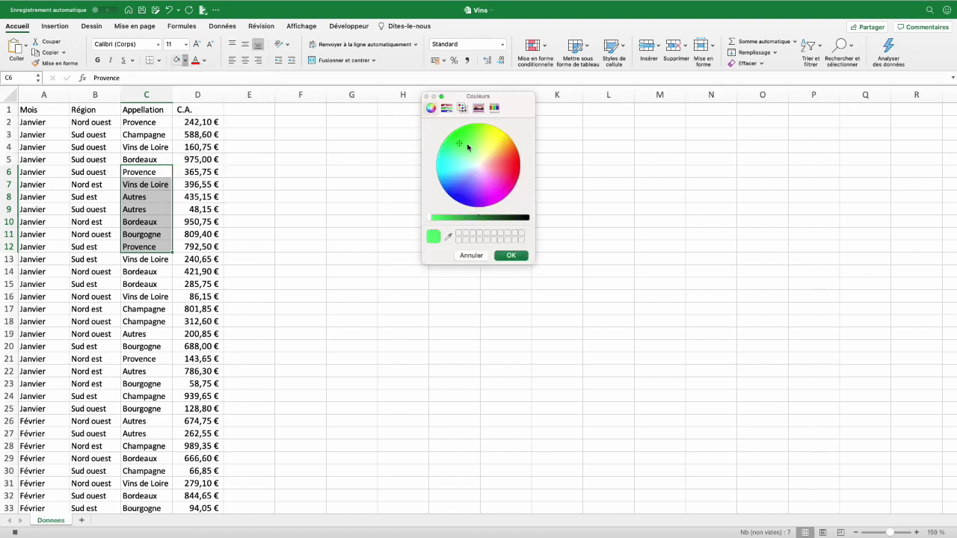
pyautogui.click(512, 255)
# Remove the fill from C6:C8, select C2, and stop the macro recording.
pyautogui.moveTo(145, 172); pyautogui.dragTo(146, 197)
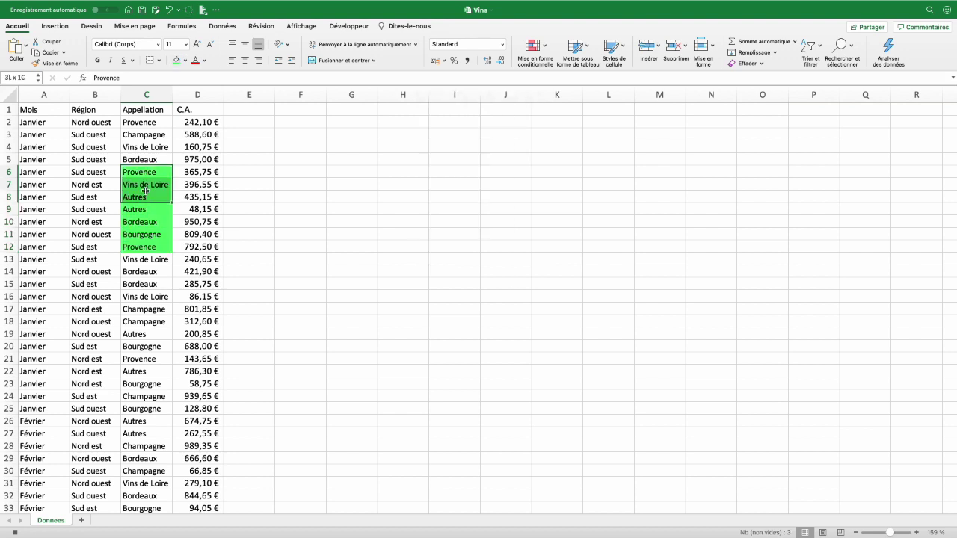
pyautogui.click(184, 60)
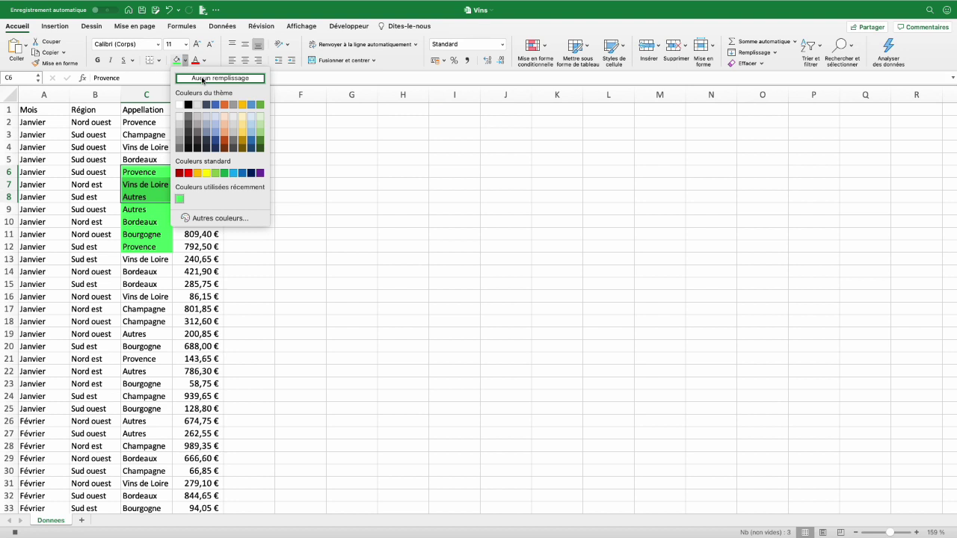
pyautogui.click(202, 80)
pyautogui.click(146, 122)
pyautogui.click(348, 26)
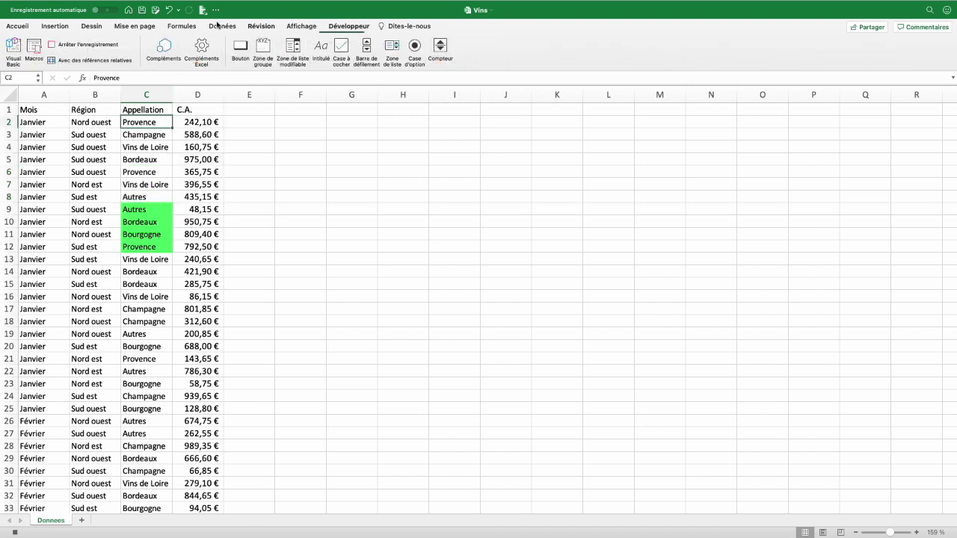
pyautogui.click(63, 45)
# Add the line Selection.Interior.Color = 7077710 above the recorded code.
pyautogui.click(16, 48)
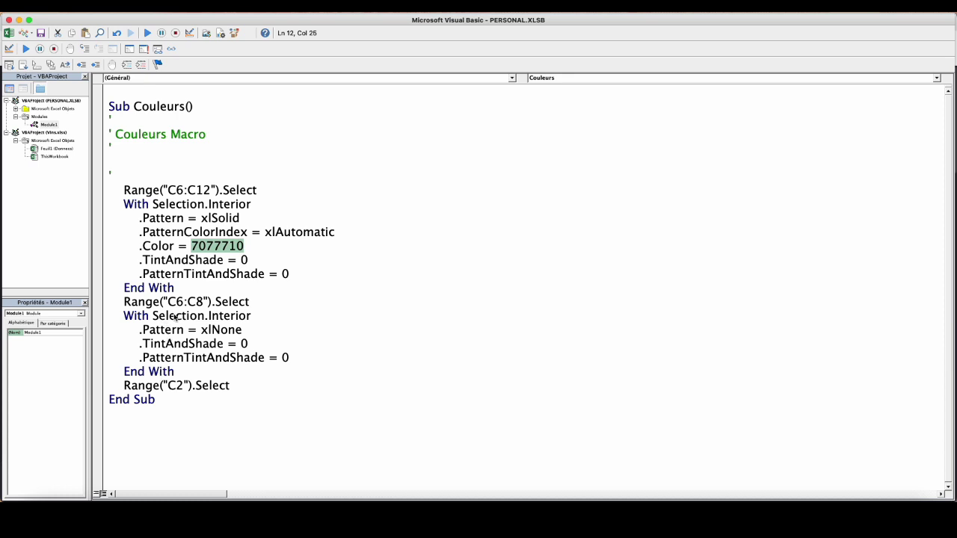
pyautogui.click(120, 185)
pyautogui.press('Return')
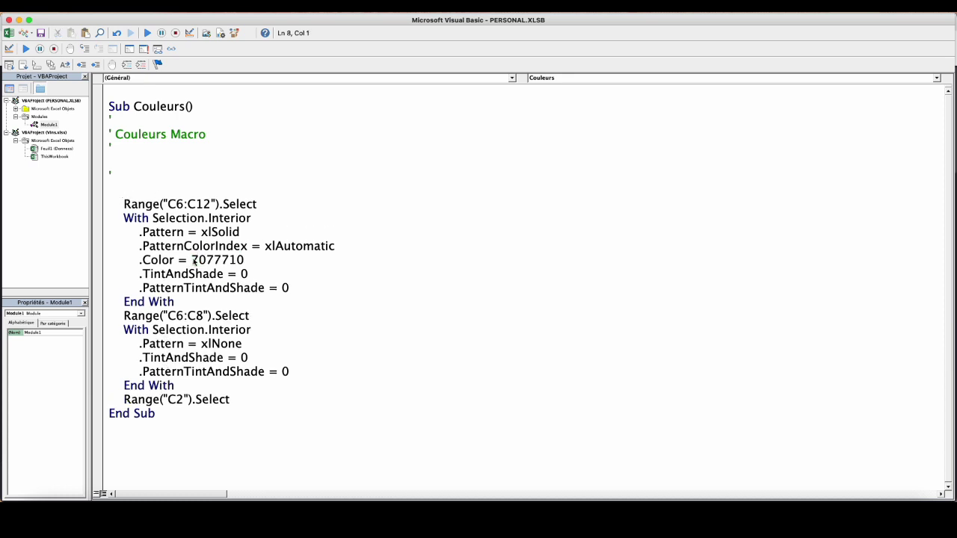
pyautogui.moveTo(153, 219); pyautogui.dragTo(254, 218)
pyautogui.press('super+c')
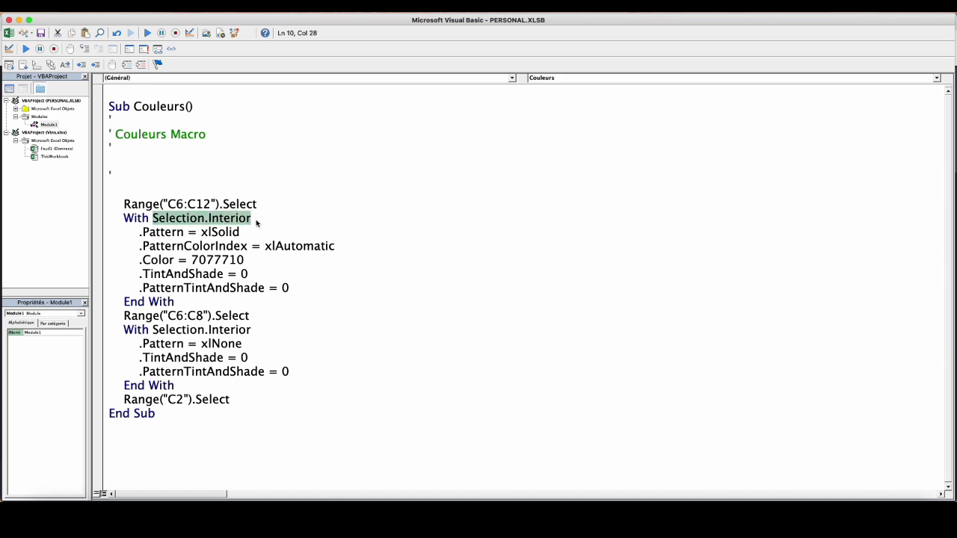
pyautogui.click(207, 190)
pyautogui.press('super+v')
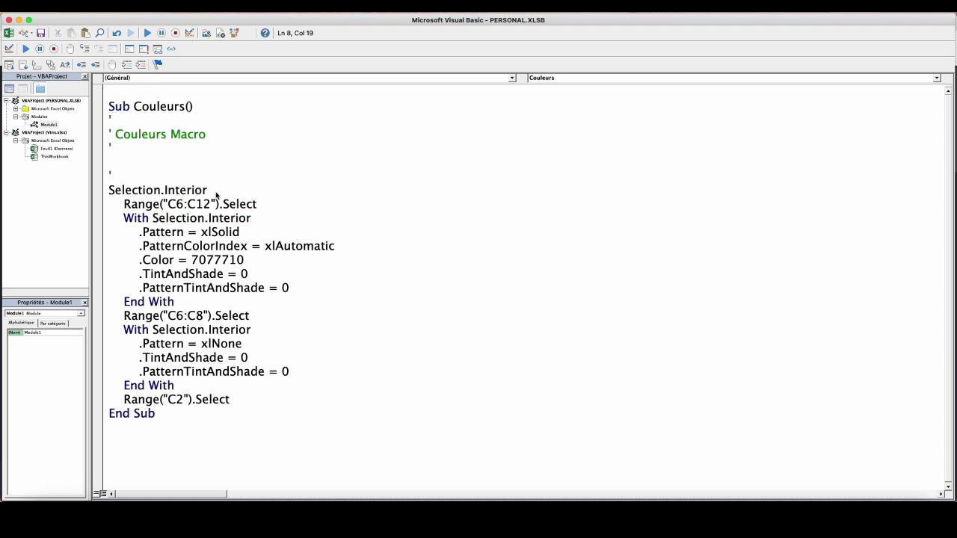
pyautogui.write('Colo')
pyautogui.press('BackSpace')
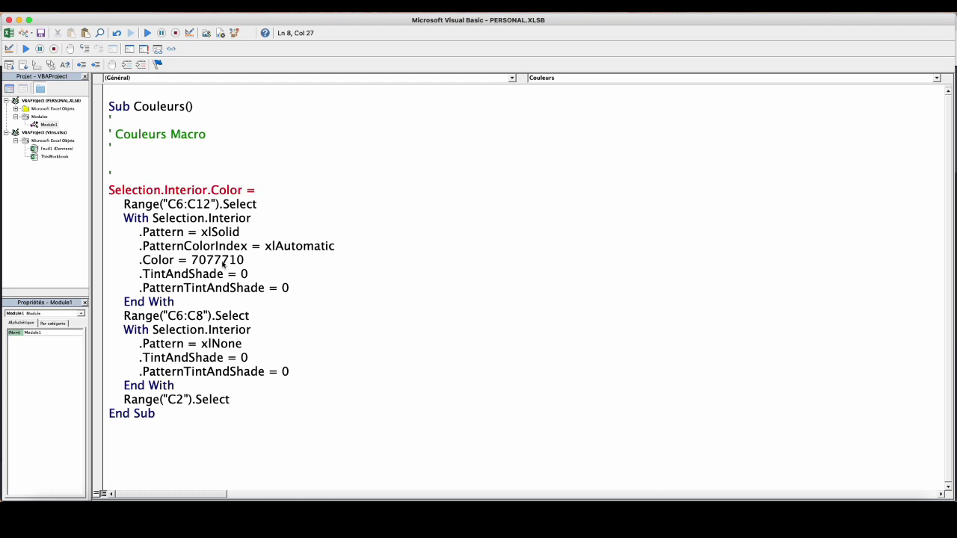
pyautogui.doubleClick(211, 263)
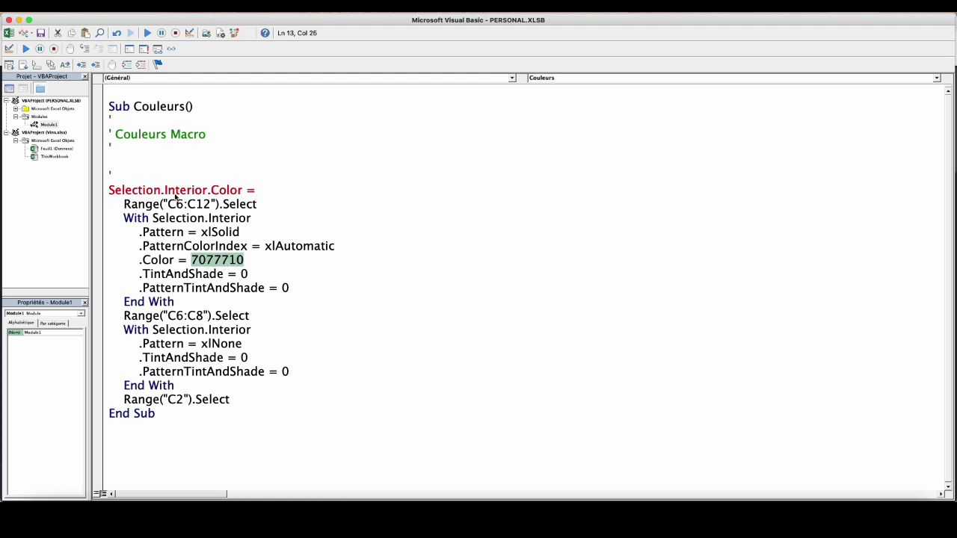
pyautogui.click(278, 194)
pyautogui.press('super+v')
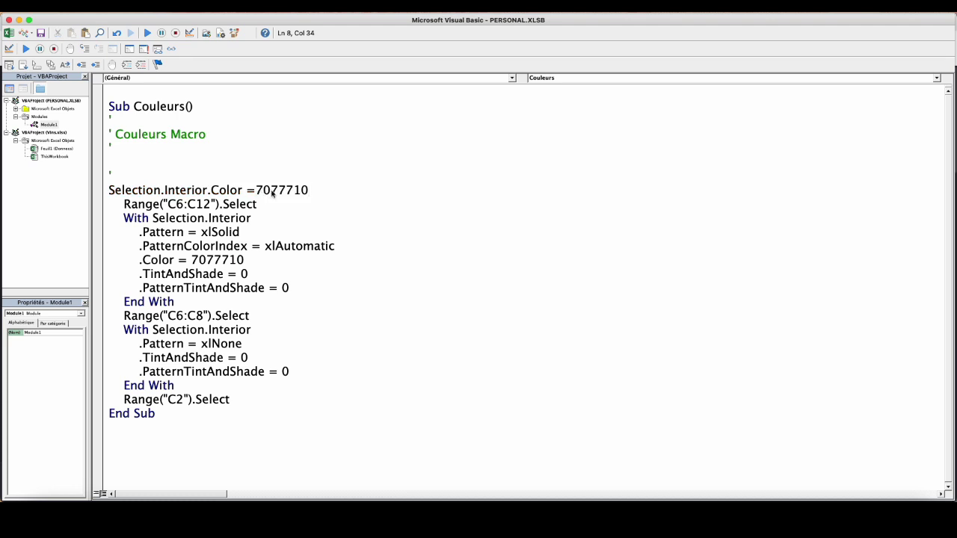
# Add Selection.Interior.Pattern = xlNone and delete the old recorded Range/With block.
pyautogui.press('Return')
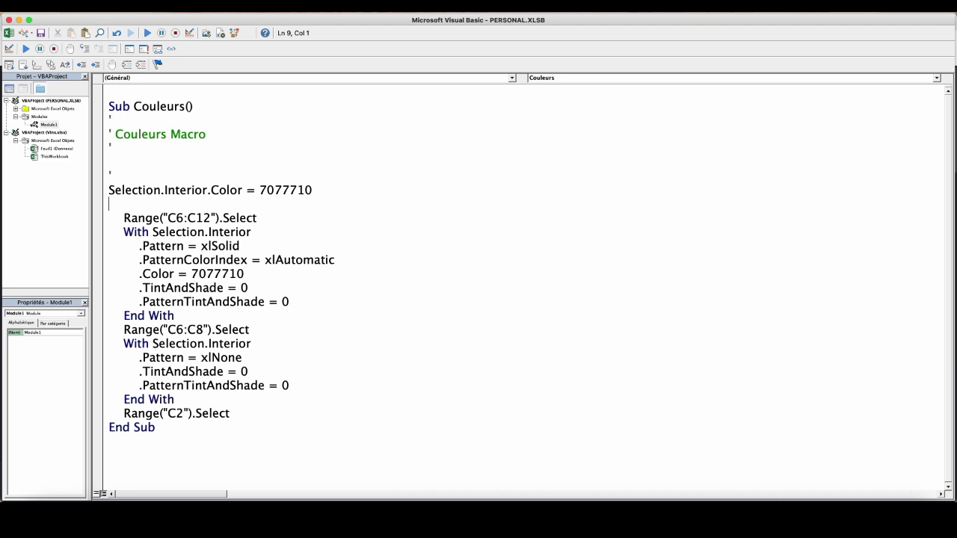
pyautogui.write('Selection.Interior')
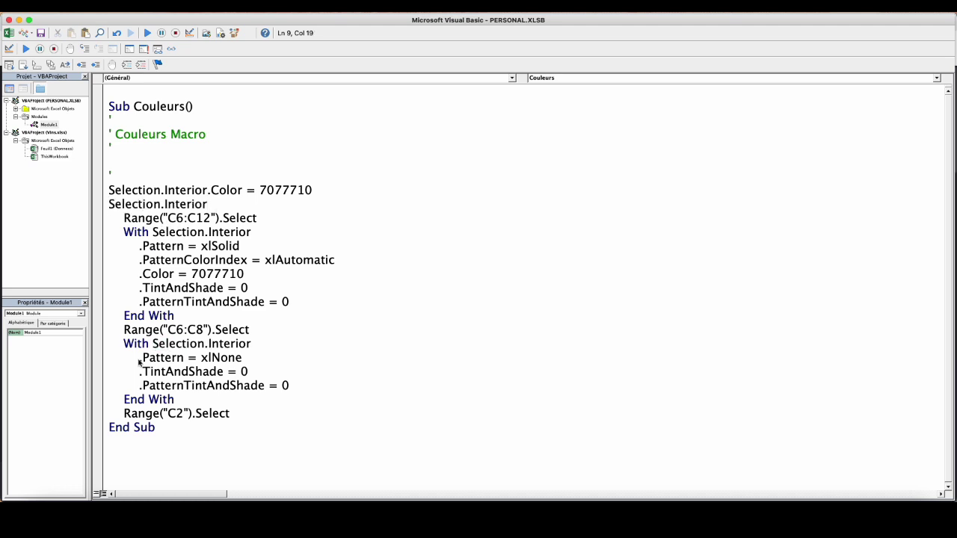
pyautogui.moveTo(139, 358)
pyautogui.mouseDown()
pyautogui.moveTo(242, 358)
pyautogui.moveTo(259, 211)
pyautogui.mouseUp()
pyautogui.moveTo(124, 218); pyautogui.dragTo(230, 413)
pyautogui.press('Delete')
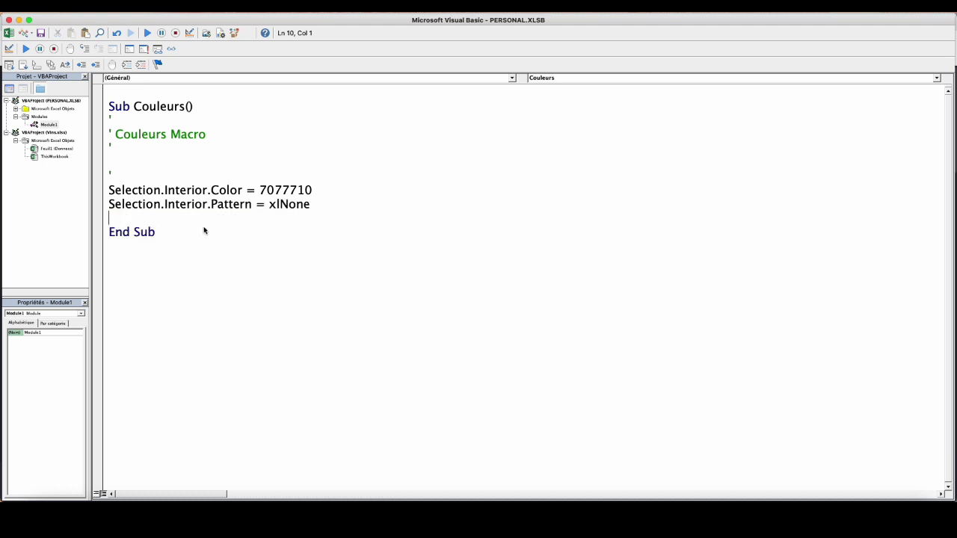
# Add txt = InputBox("Texte cherché ?") above the Color line and MsgBox (txt) below it.
pyautogui.press('Up')
pyautogui.press('Up')
pyautogui.press('Up')
pyautogui.press('Return')
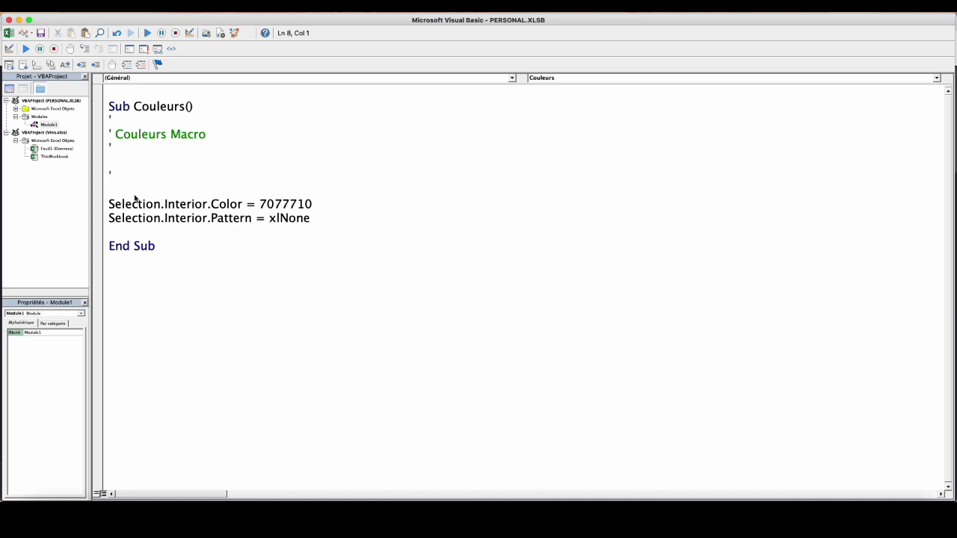
pyautogui.write('txt =inputBox(')
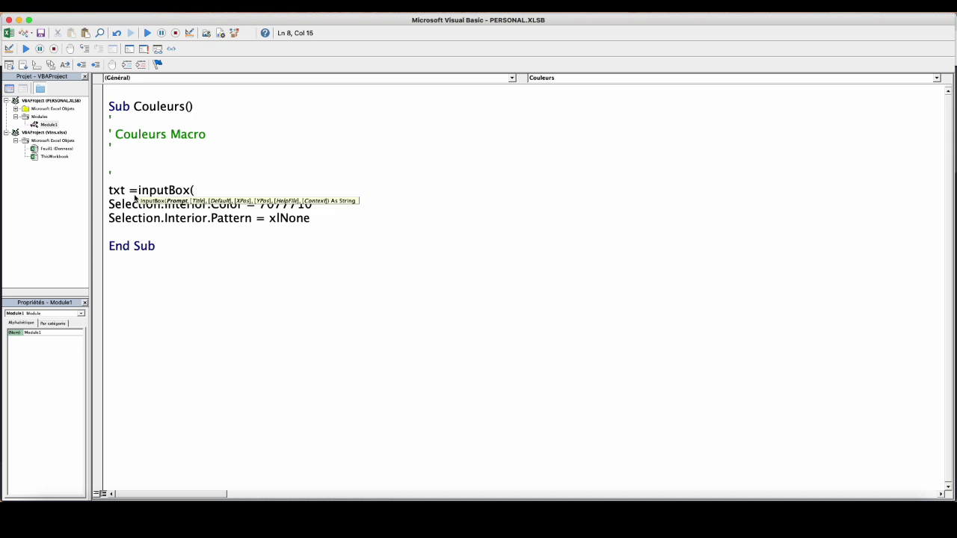
pyautogui.write('"')
pyautogui.write('Texte cherché ?')
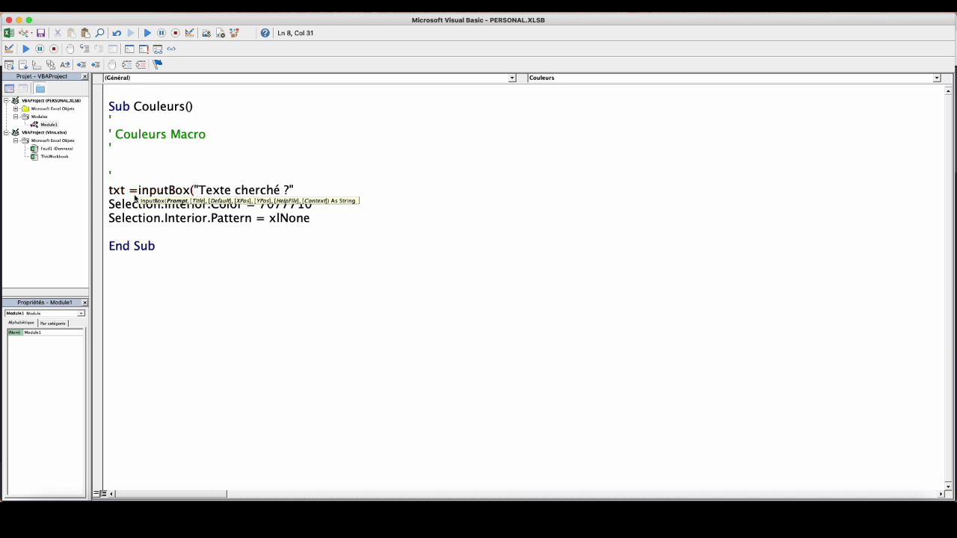
pyautogui.write('")')
pyautogui.press('Down')
pyautogui.press('End')
pyautogui.press('Return')
pyautogui.press('Return')
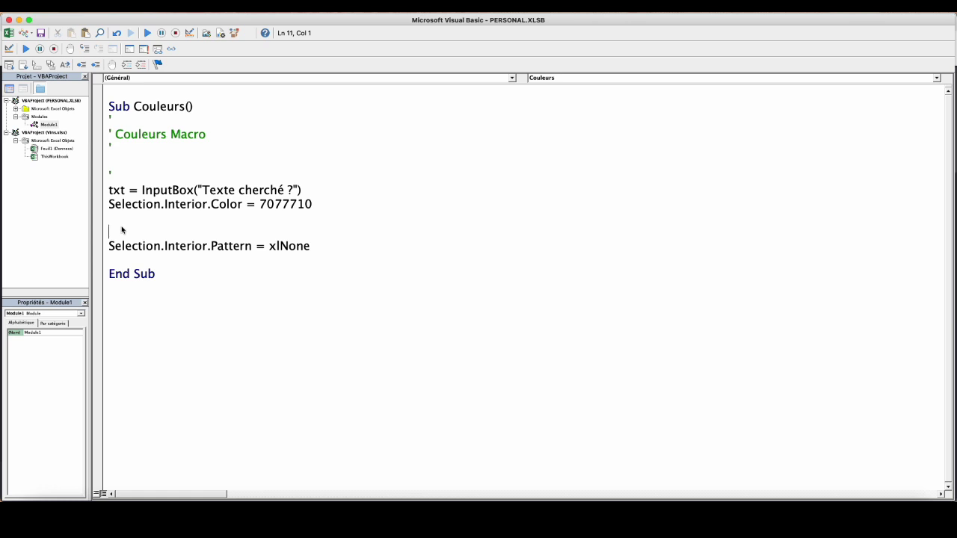
pyautogui.write('msgbox')
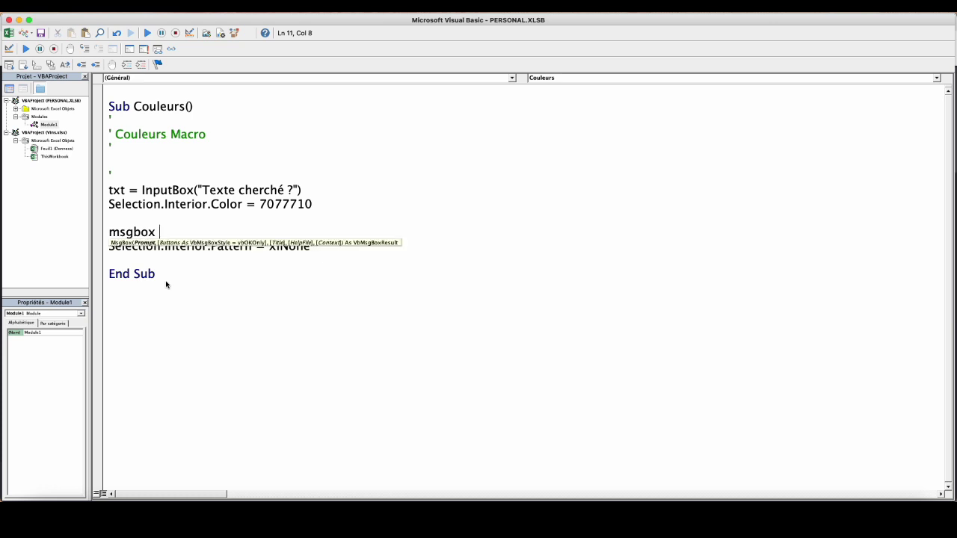
pyautogui.write(' (')
pyautogui.write('txt)')
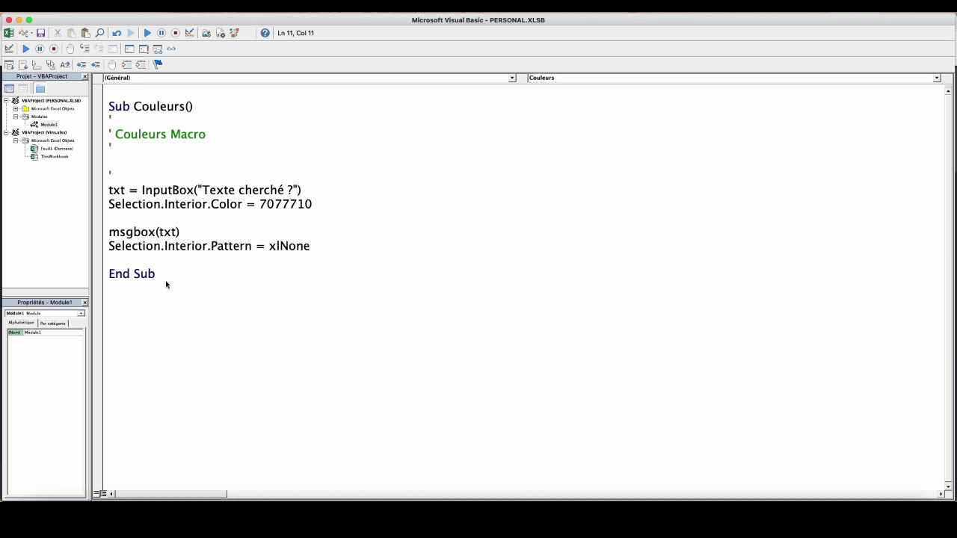
# Declare Dim txt As String above the InputBox line.
pyautogui.press('Up')
pyautogui.press('Up')
pyautogui.press('Up')
pyautogui.press('Return')
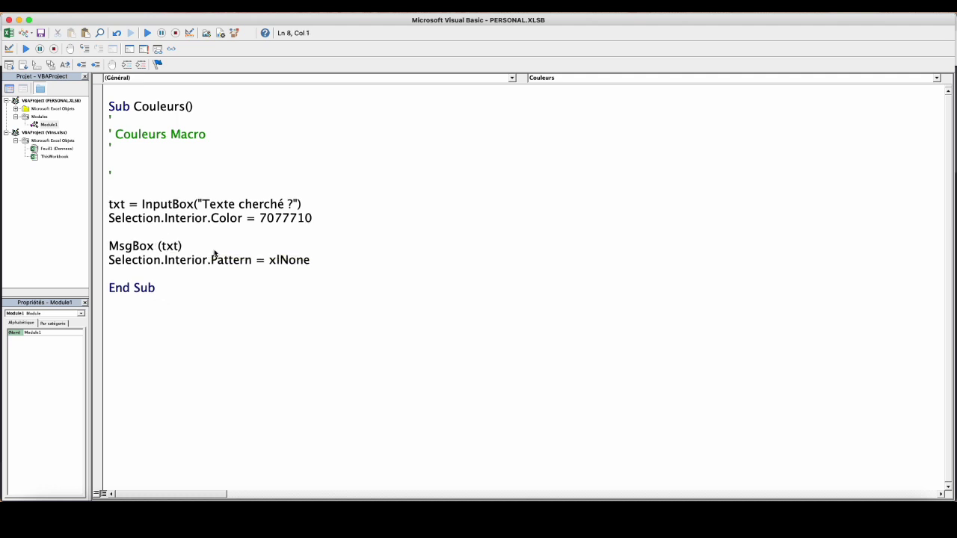
pyautogui.write('dim txt')
pyautogui.write(' as ')
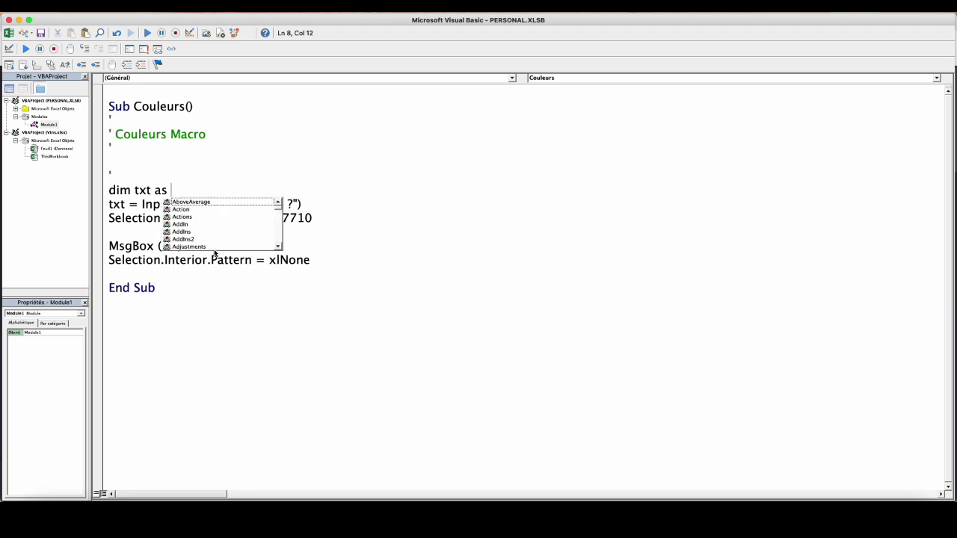
pyautogui.write('str')
pyautogui.press('Tab')
pyautogui.click(202, 235)
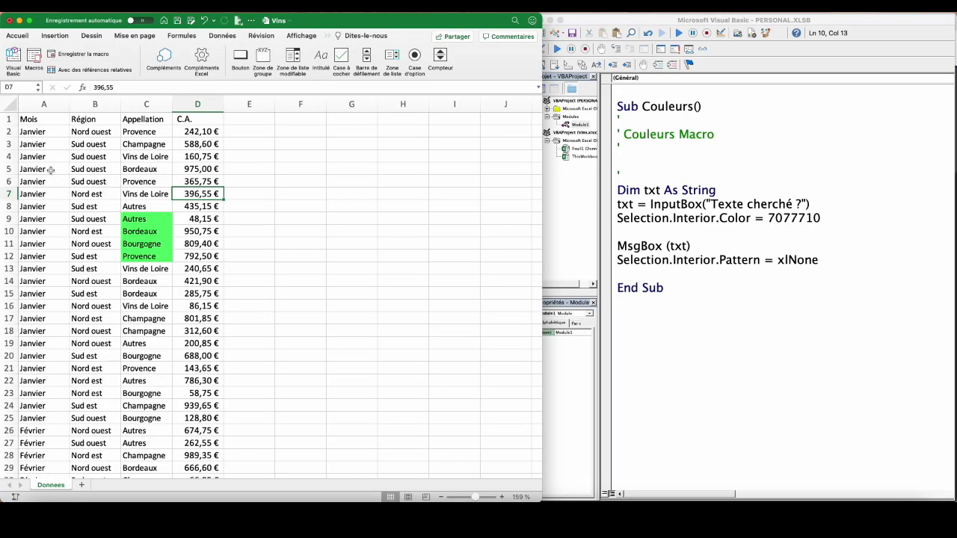
# Select A5:A9 and step through Couleurs, entering 'janvier' at the search prompt.
pyautogui.moveTo(34, 169); pyautogui.dragTo(33, 218)
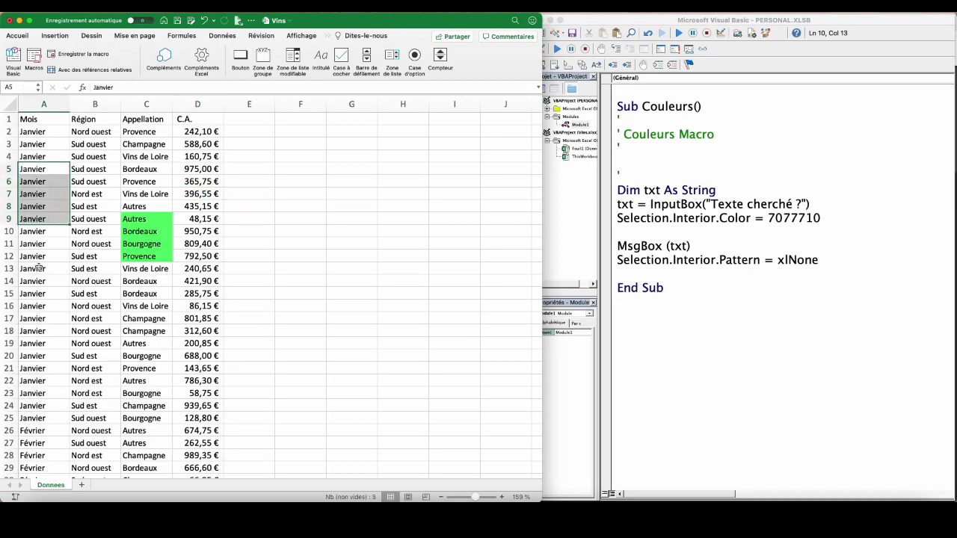
pyautogui.click(614, 50)
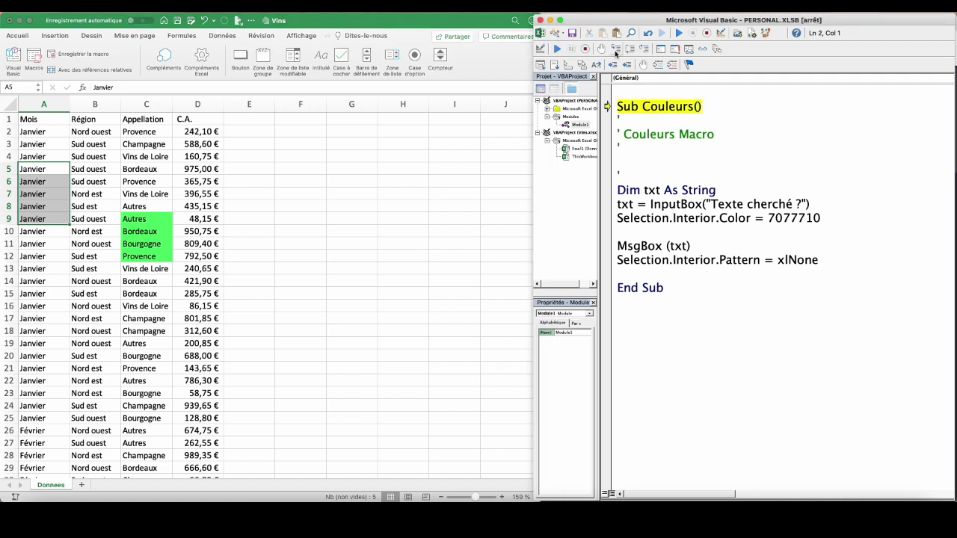
pyautogui.click(614, 50)
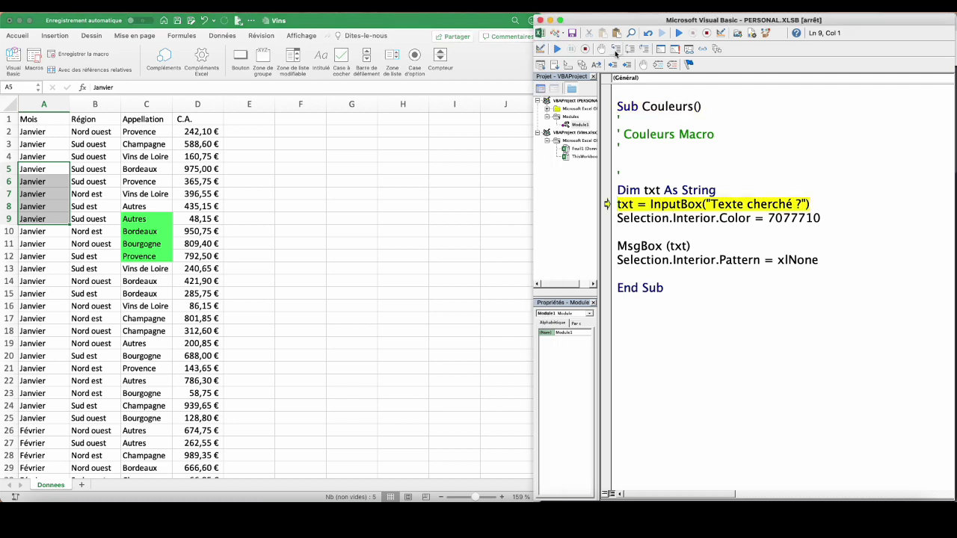
pyautogui.click(614, 50)
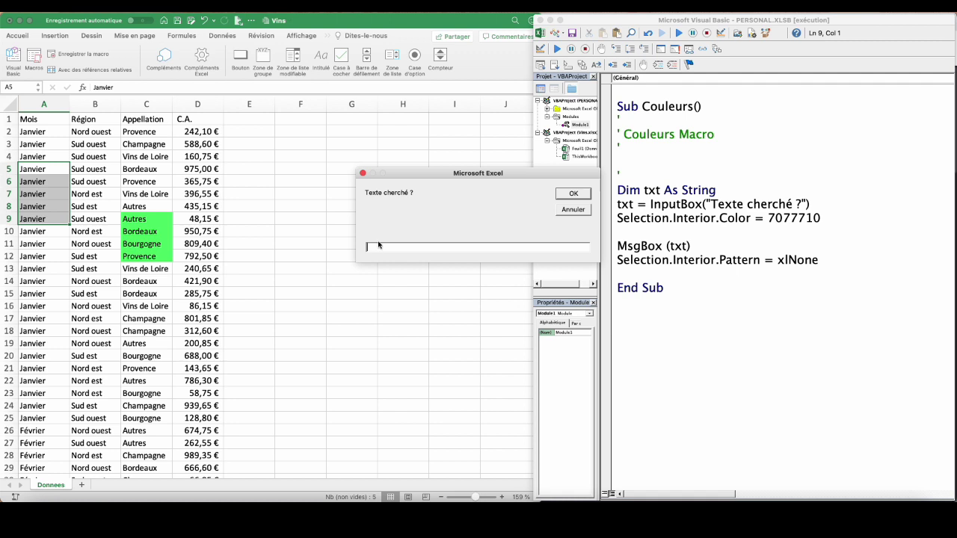
pyautogui.write('janvier')
pyautogui.click(572, 194)
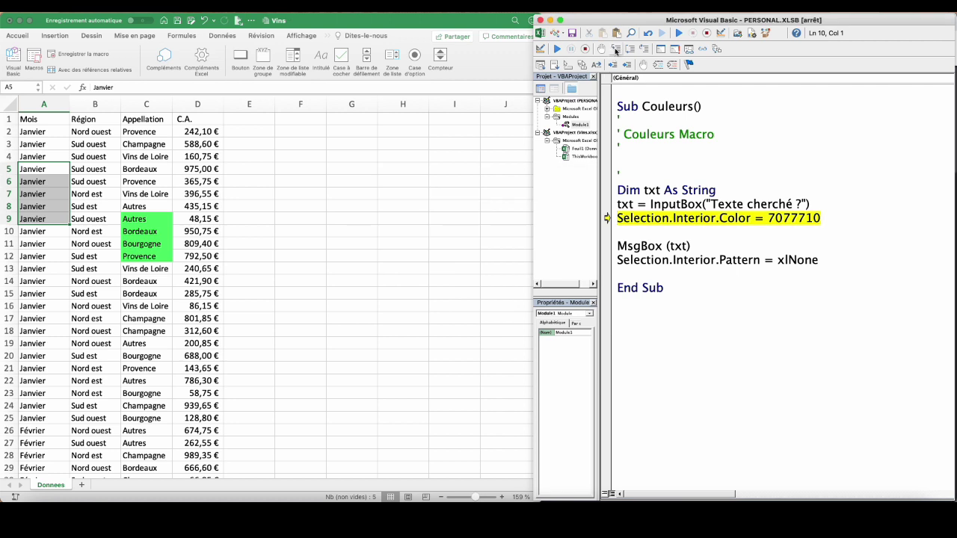
# Keep stepping so A5:A9 turn green, 'janvier' is echoed, then the fill clears.
pyautogui.click(615, 50)
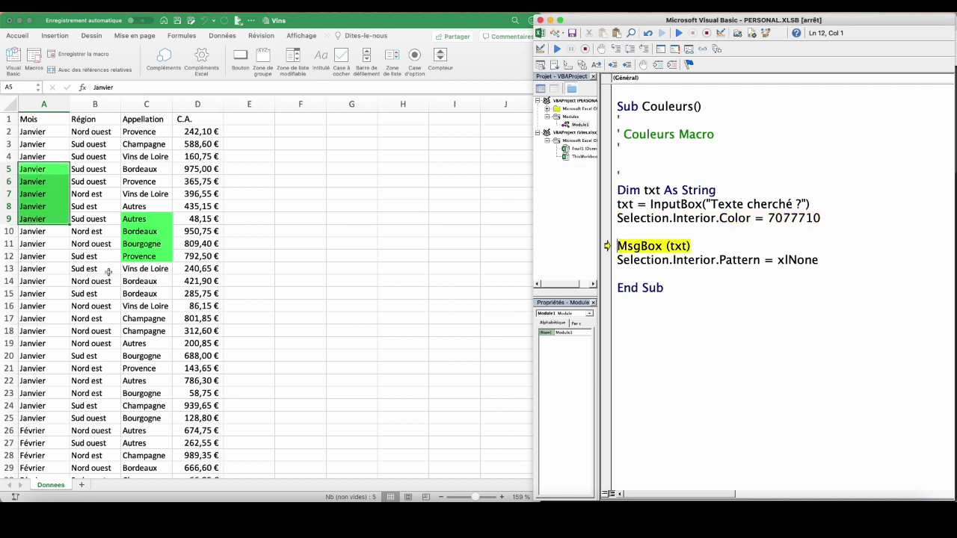
pyautogui.click(615, 49)
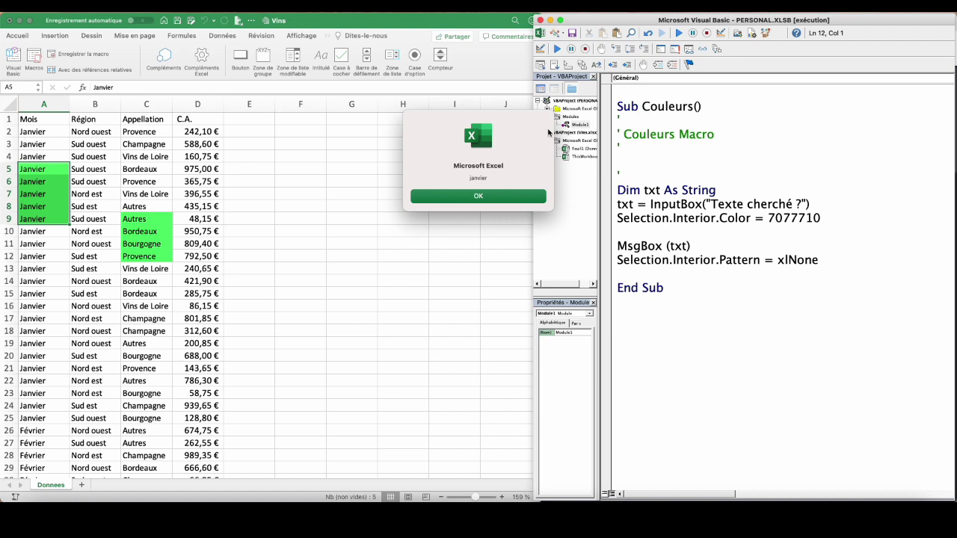
pyautogui.doubleClick(476, 178)
pyautogui.click(474, 198)
pyautogui.press('F8')
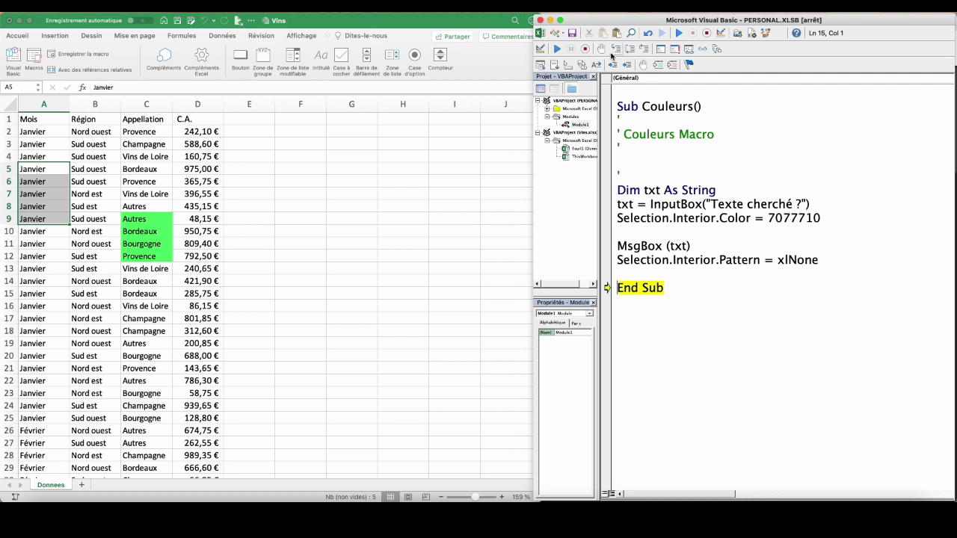
pyautogui.press('F8')
pyautogui.click(139, 307)
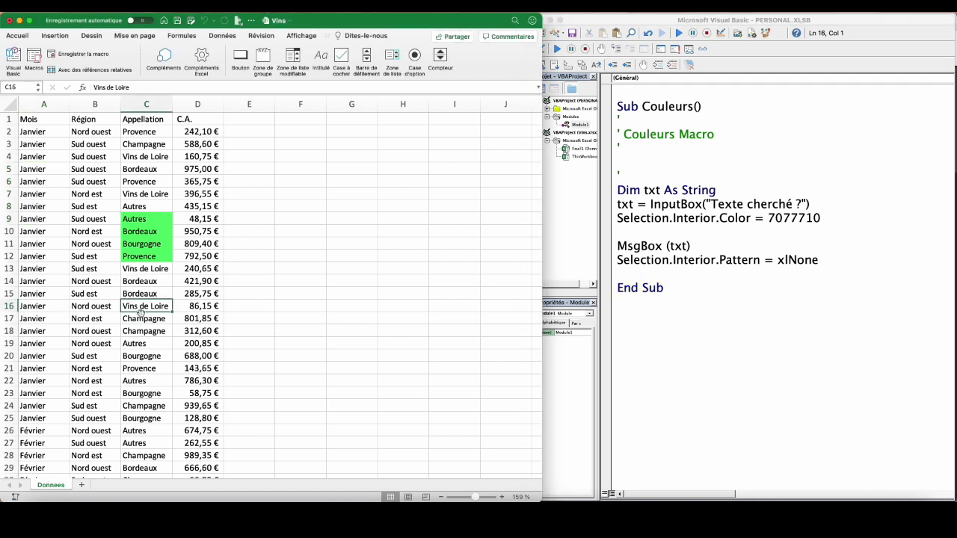
pyautogui.click(649, 217)
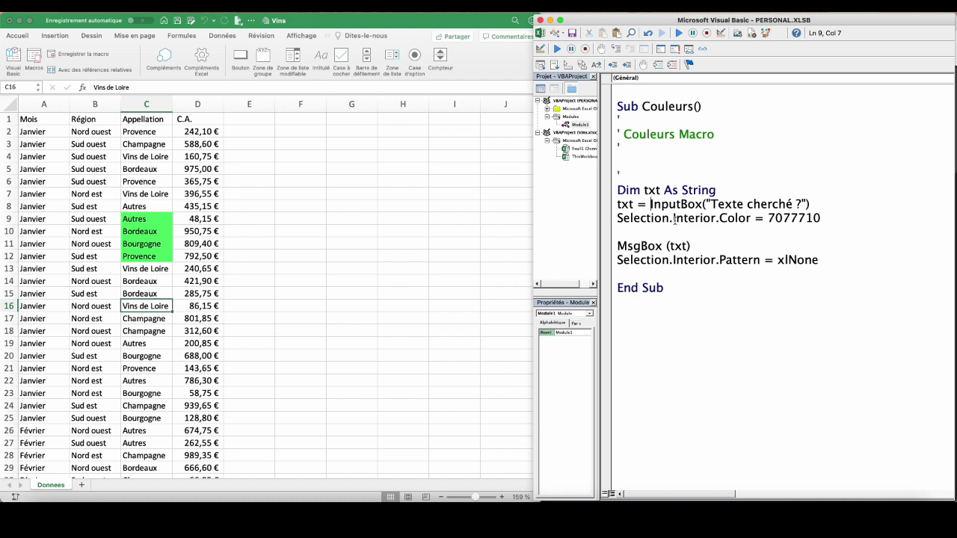
# Wrap the InputBox call in UCase(...) so the search text becomes uppercase.
pyautogui.write('U')
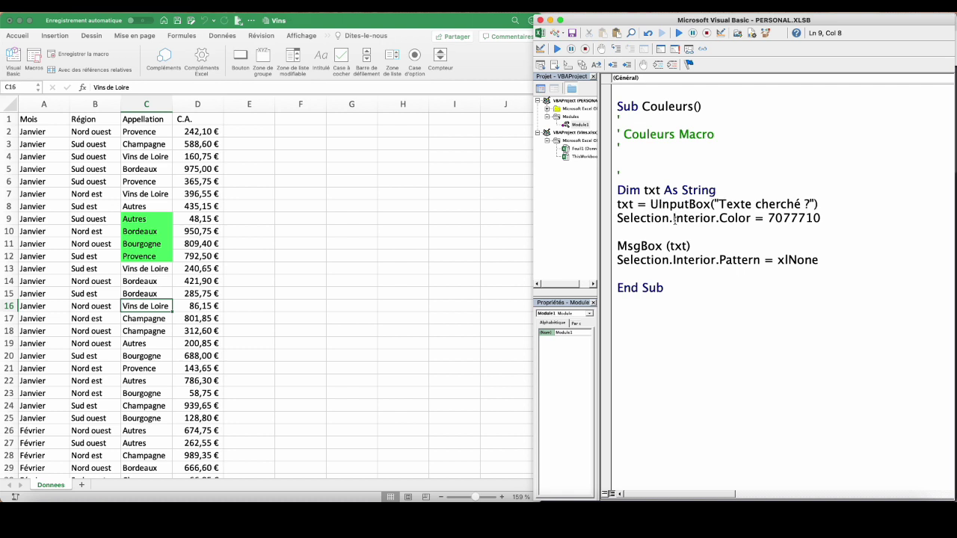
pyautogui.write('case(')
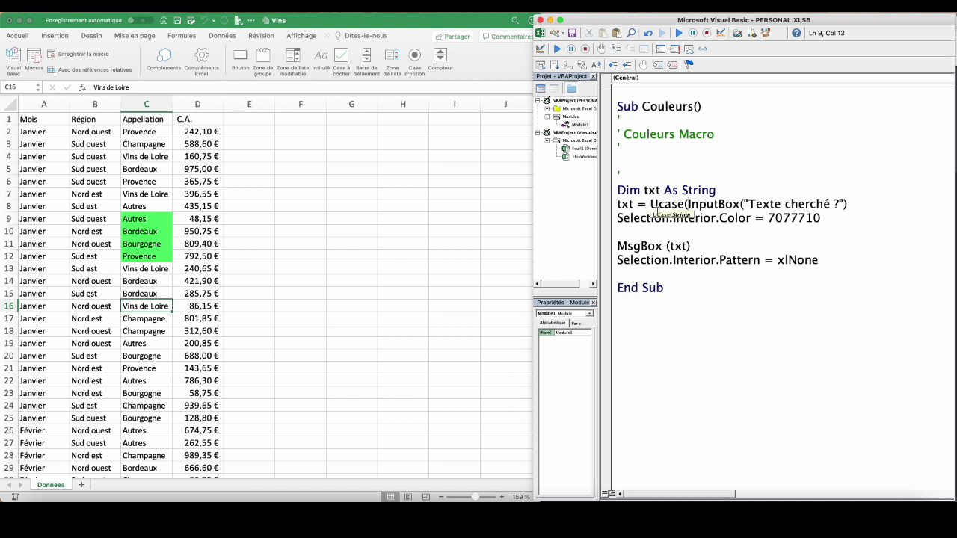
pyautogui.press('End')
pyautogui.write(')')
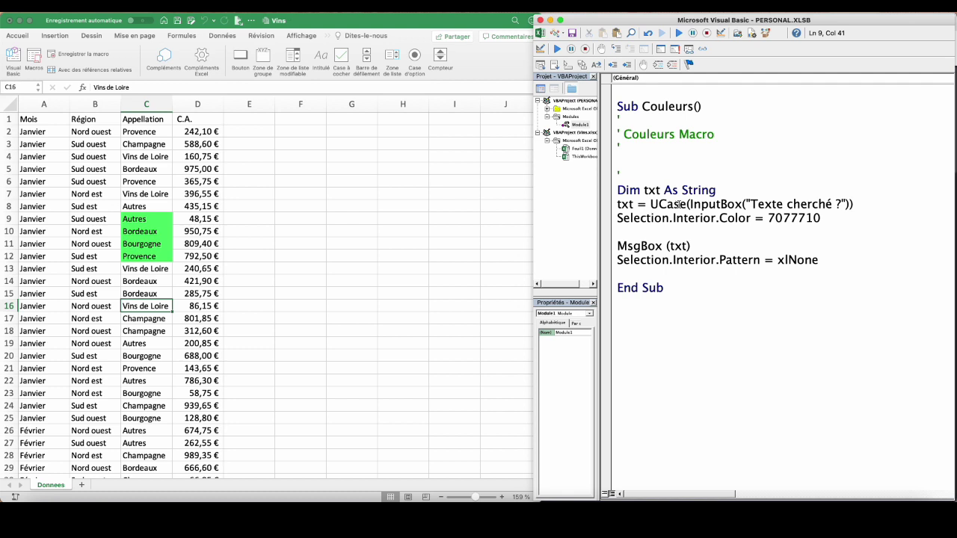
pyautogui.click(688, 246)
# Run Couleurs with 'janvier', confirm it echoes JANVIER, then add a blank line.
pyautogui.click(557, 50)
pyautogui.write('janvier')
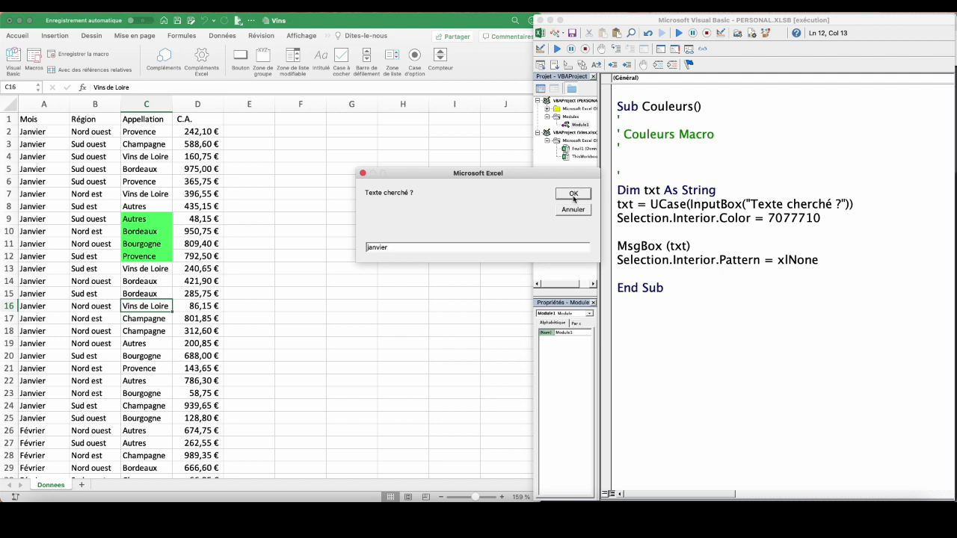
pyautogui.click(573, 194)
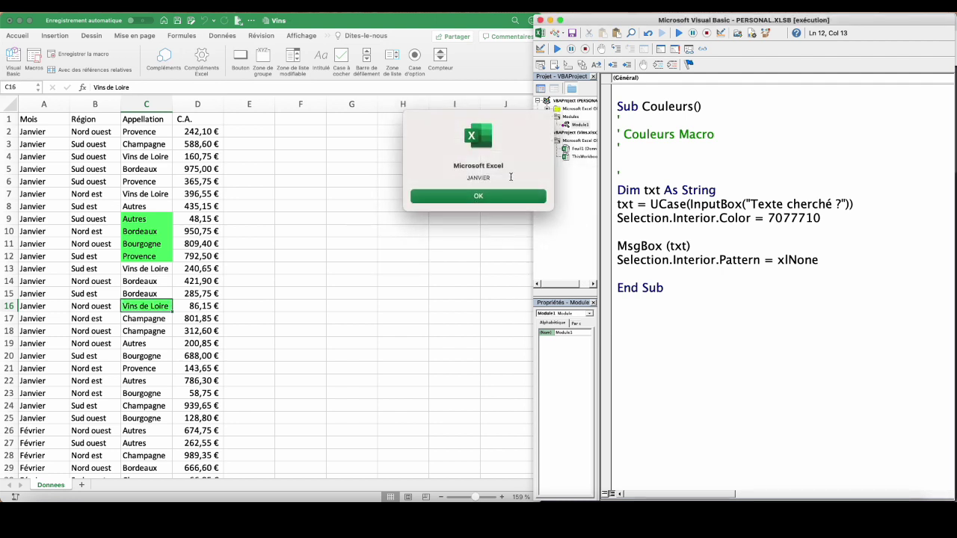
pyautogui.click(478, 198)
pyautogui.press('Return')
pyautogui.press('Return')
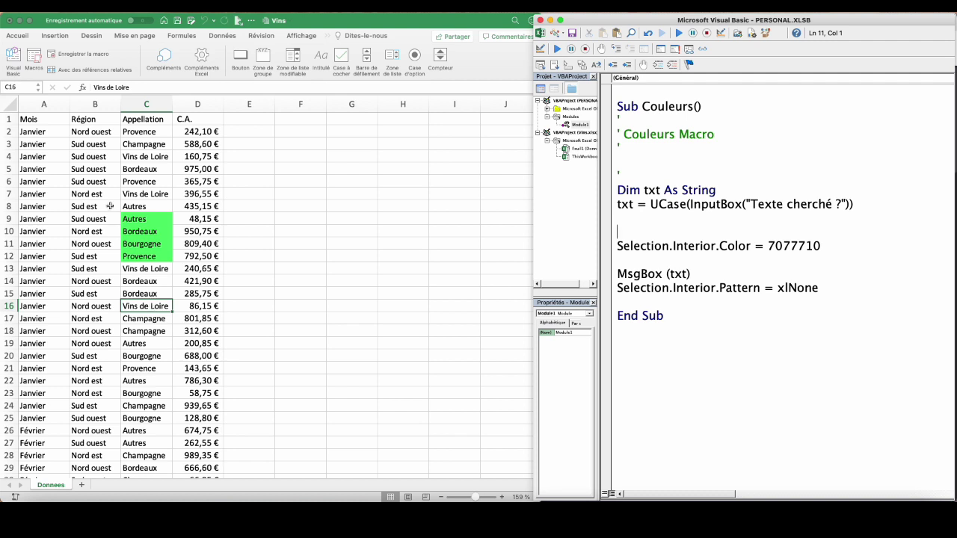
# Start recording Macro6 in the personal macro workbook and select cell B14.
pyautogui.hotkey('alt', 'F11')
pyautogui.press('super+alt+r')
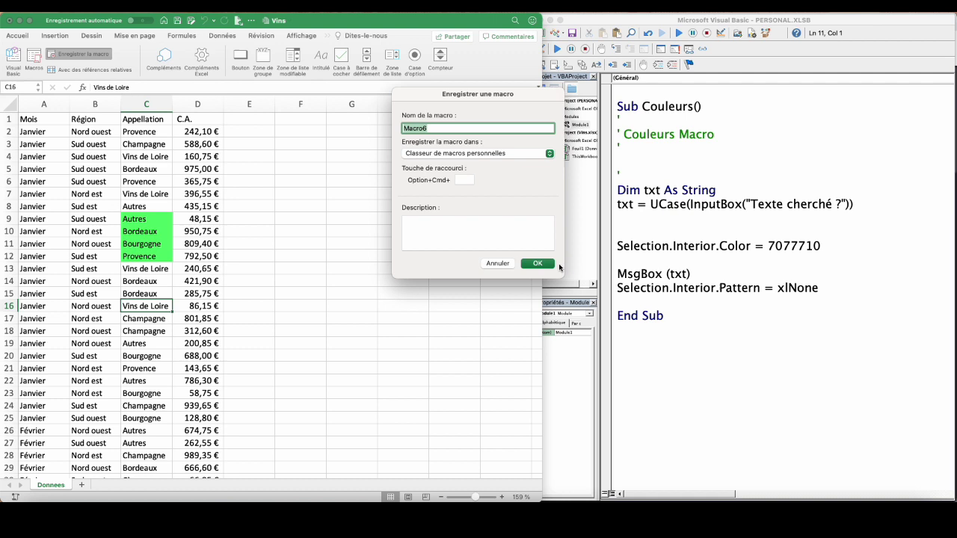
pyautogui.click(538, 265)
pyautogui.click(98, 281)
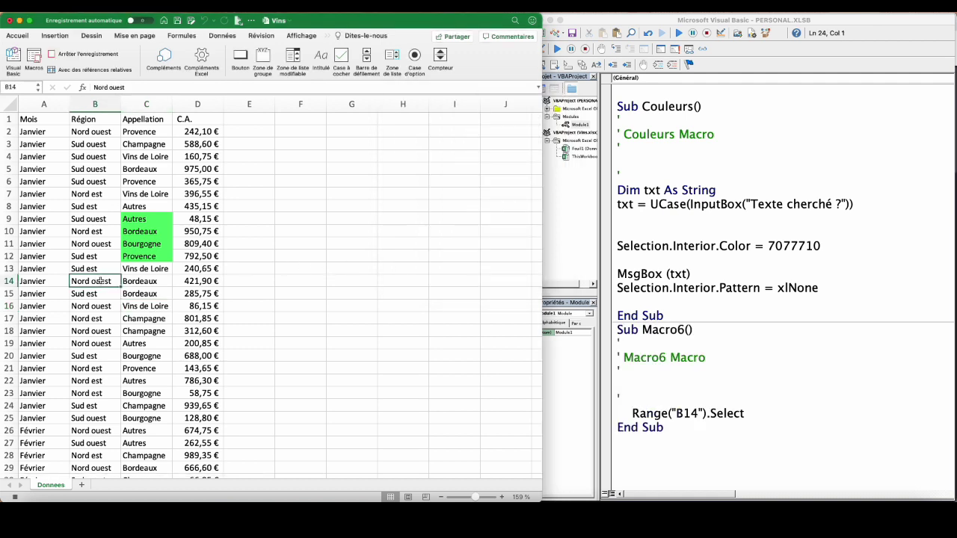
pyautogui.press('super+a')
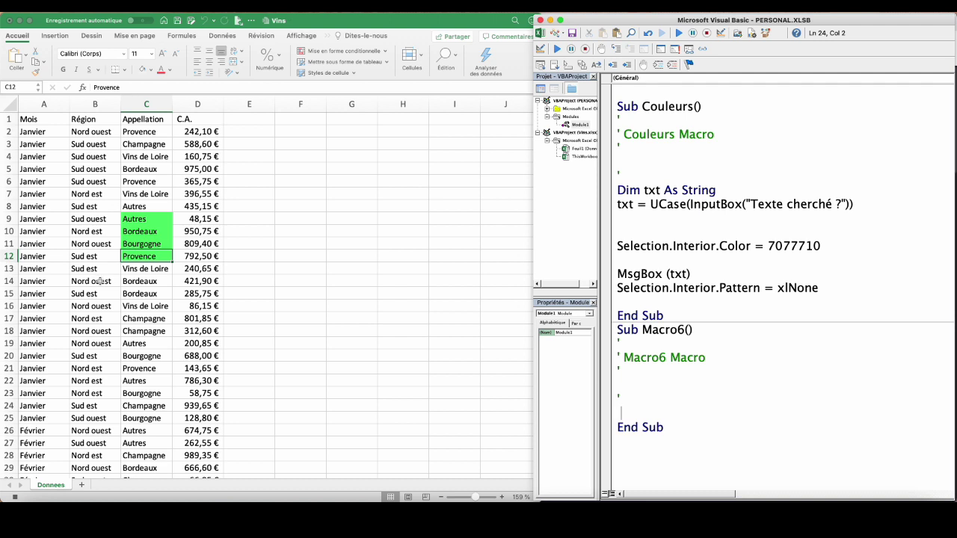
# Select B14's current region through Find & Select's special-cells dialog.
pyautogui.click(100, 281)
pyautogui.click(99, 281)
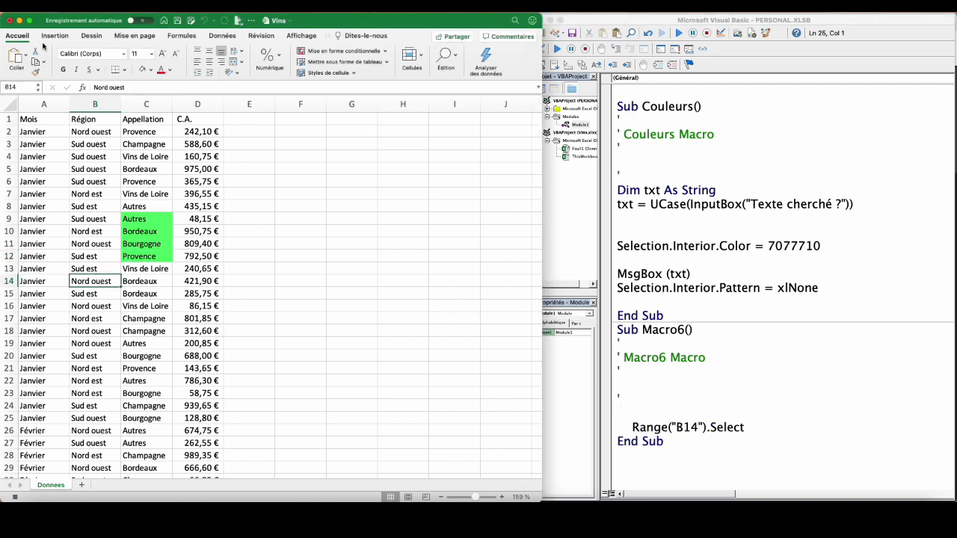
pyautogui.click(446, 58)
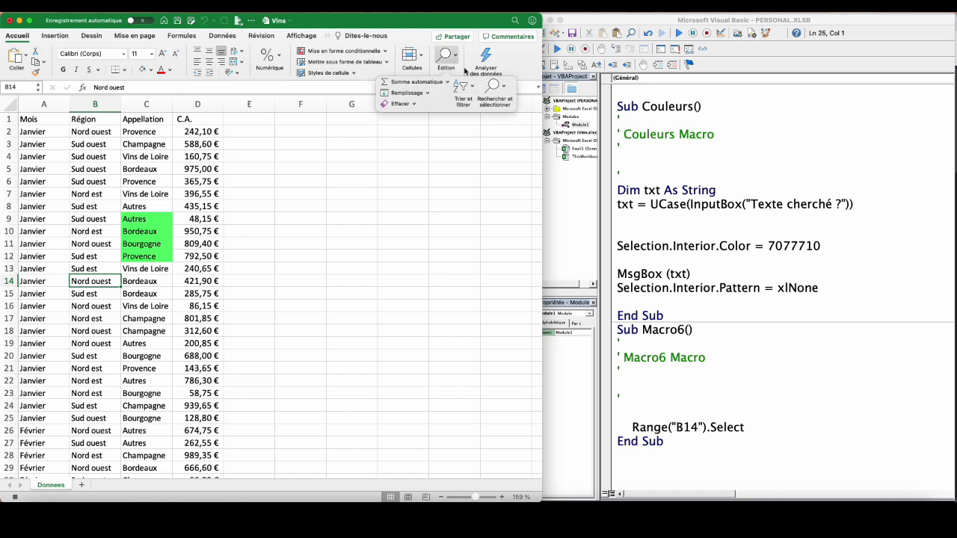
pyautogui.click(506, 89)
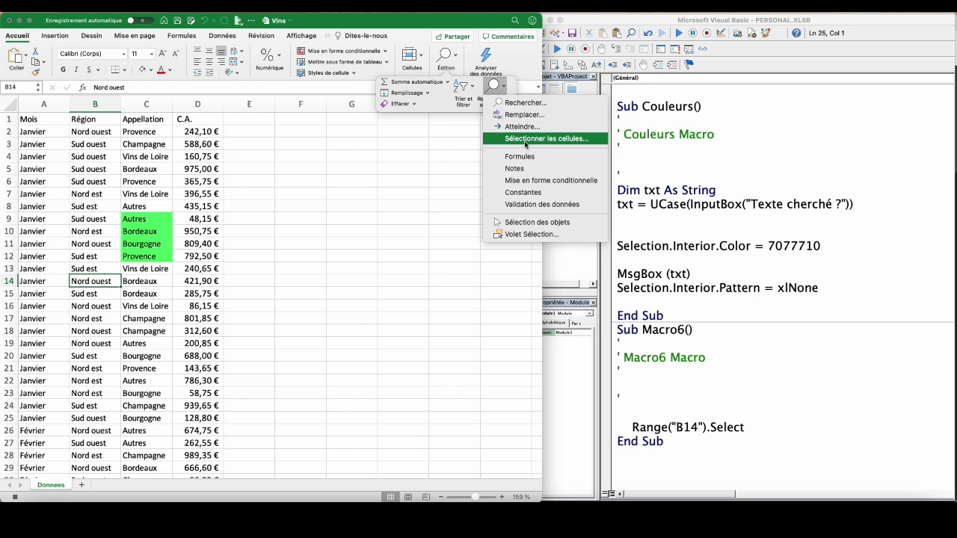
pyautogui.click(525, 139)
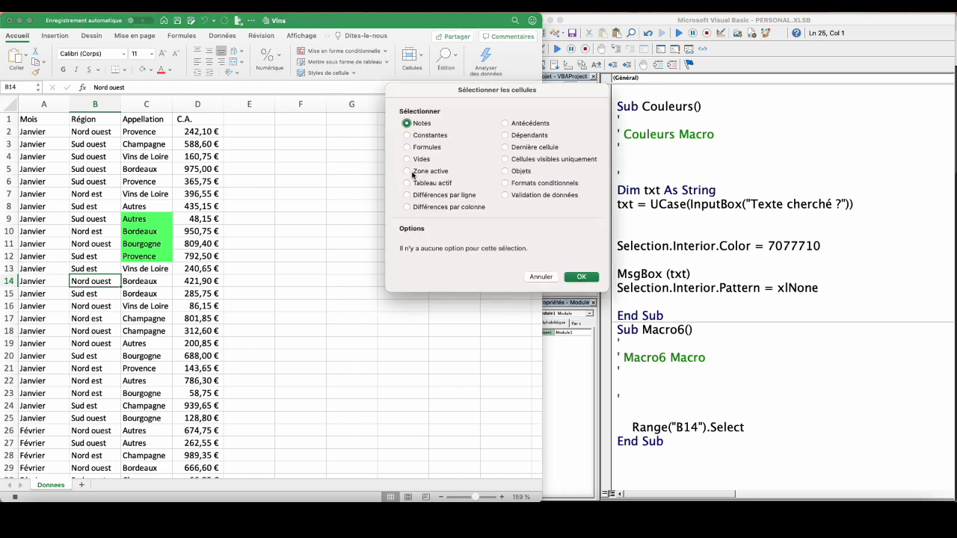
pyautogui.click(408, 172)
pyautogui.click(579, 278)
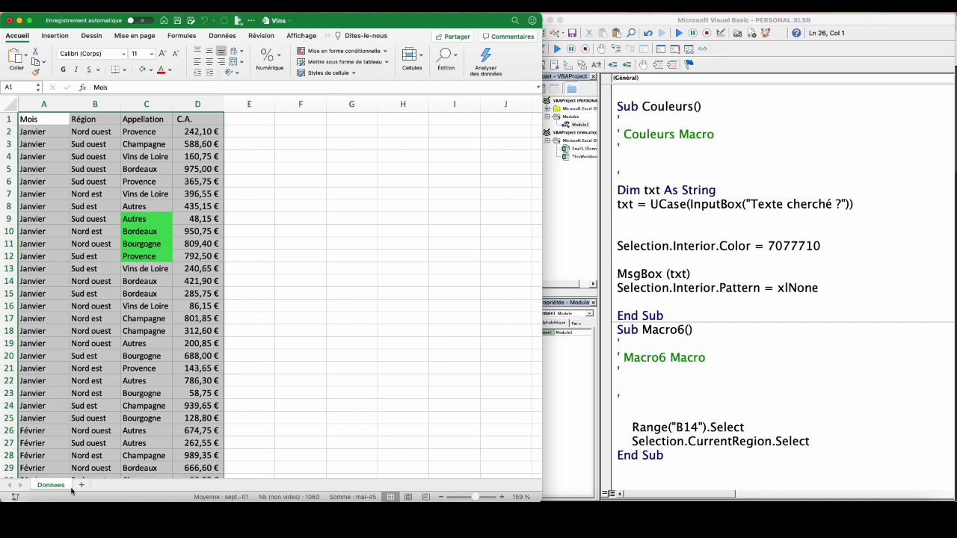
# Copy Selection.CurrentRegion.Select from Macro6 into Couleurs above the colour line.
pyautogui.click(813, 441)
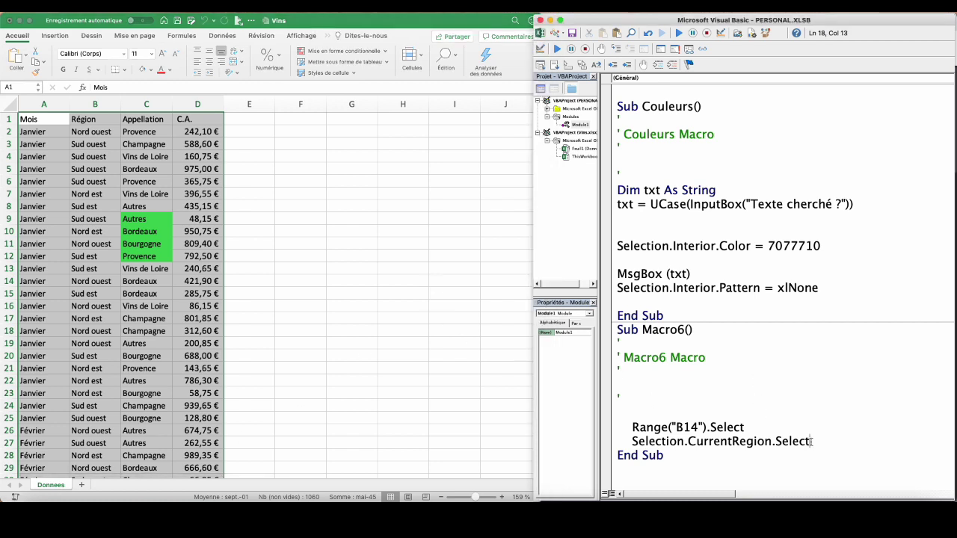
pyautogui.moveTo(813, 441); pyautogui.dragTo(632, 441)
pyautogui.press('super+c')
pyautogui.click(653, 233)
pyautogui.press('super+v')
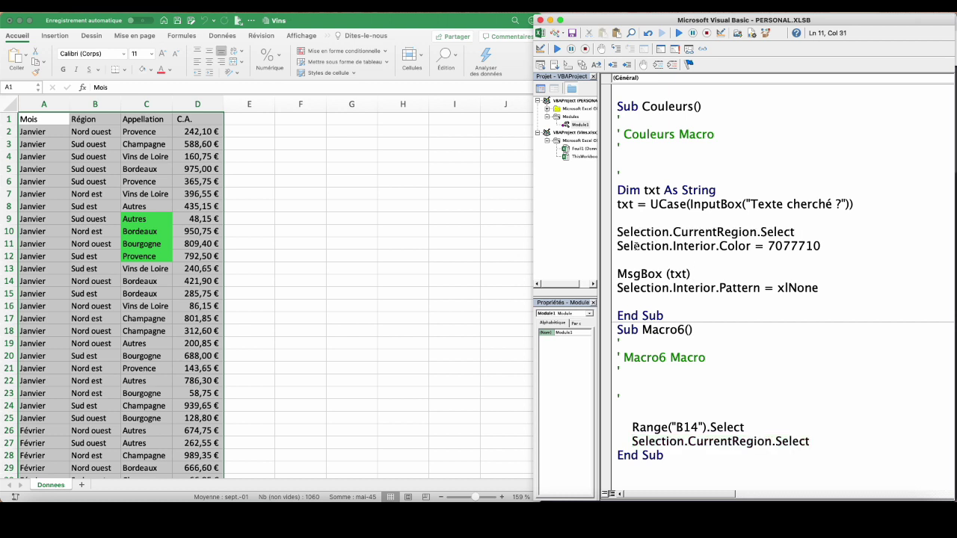
pyautogui.press('Return')
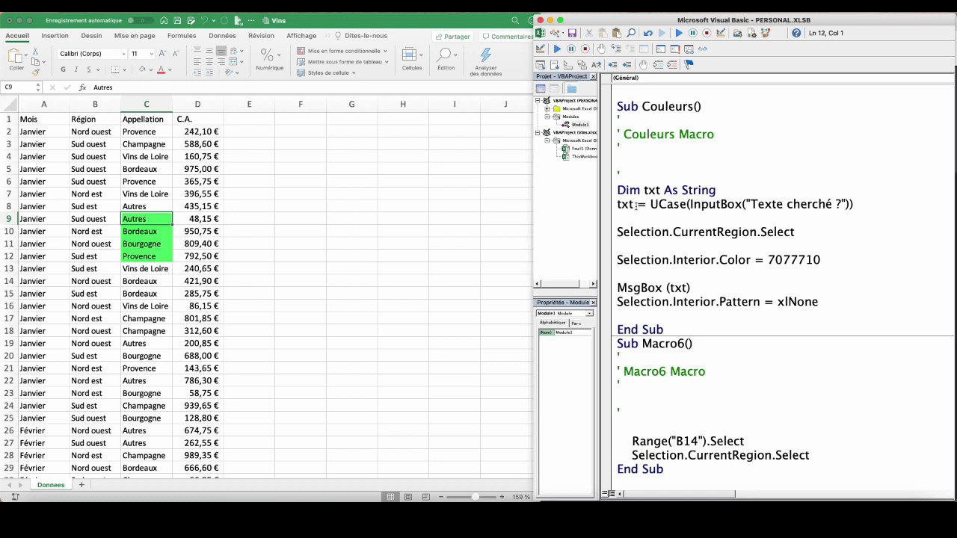
# Write a For Each cellule In Selection … Next loop and begin an If line inside.
pyautogui.press('Return')
pyautogui.write('for ea')
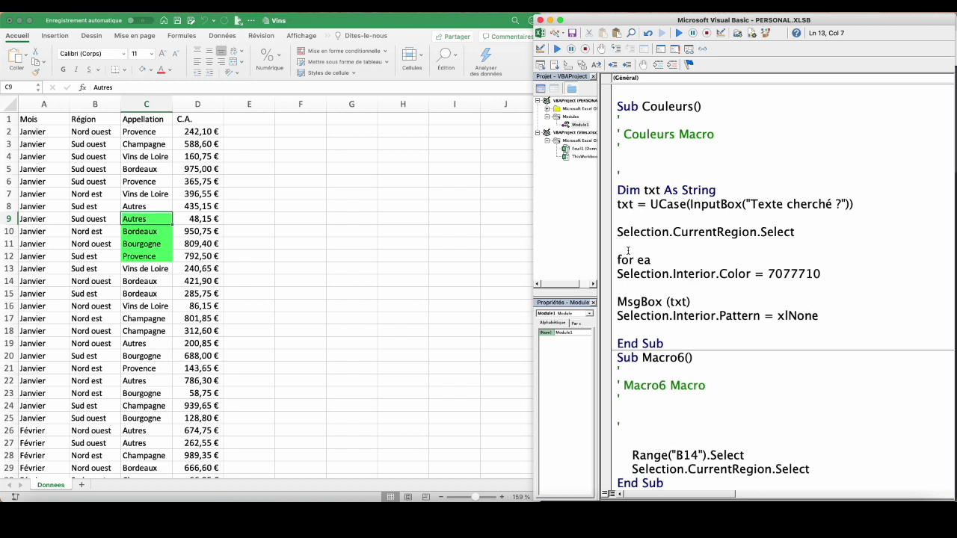
pyautogui.write('ch')
pyautogui.write('nselection')
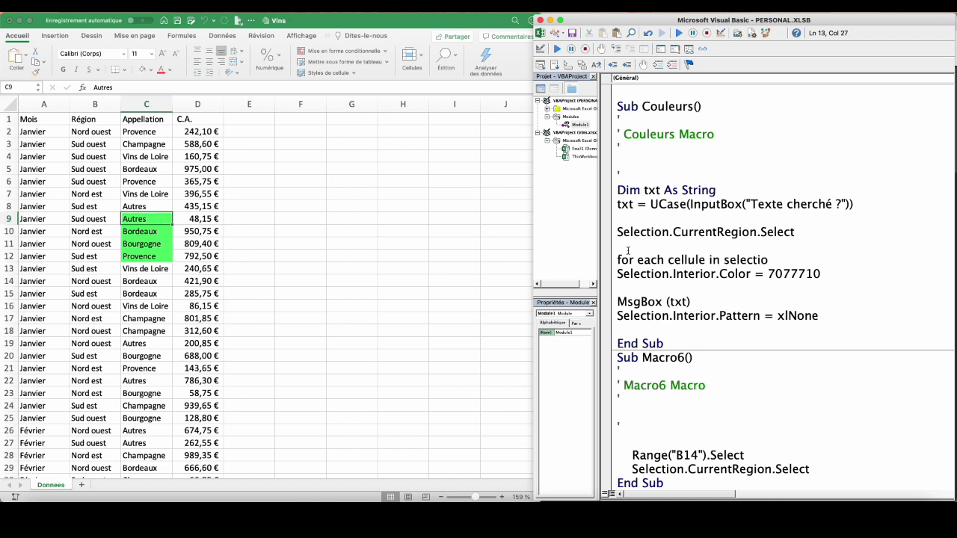
pyautogui.press('Return')
pyautogui.press('Return')
pyautogui.write('nex')
pyautogui.click(687, 275)
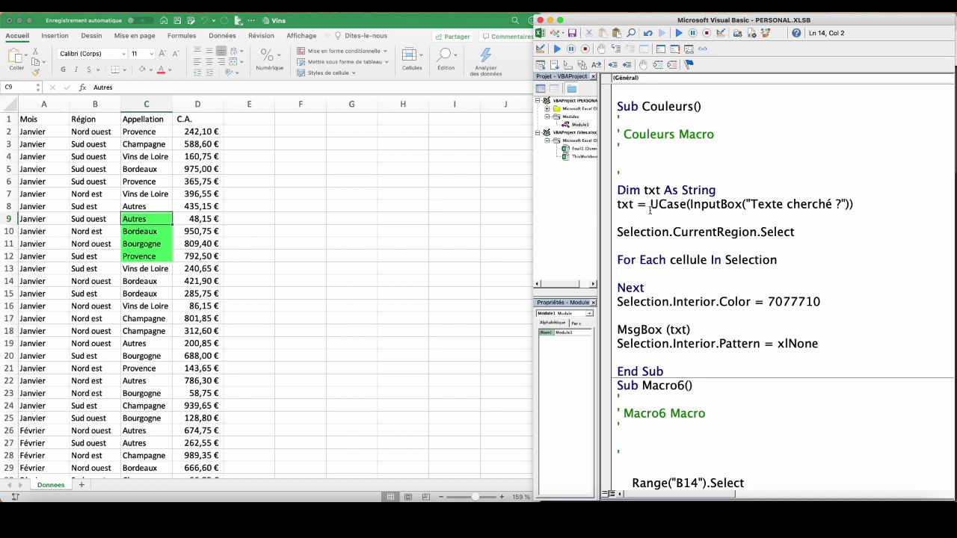
pyautogui.write('if')
pyautogui.write(' cellul')
# Dismiss the compile error and declare cellule As Range below txt.
pyautogui.click(720, 193)
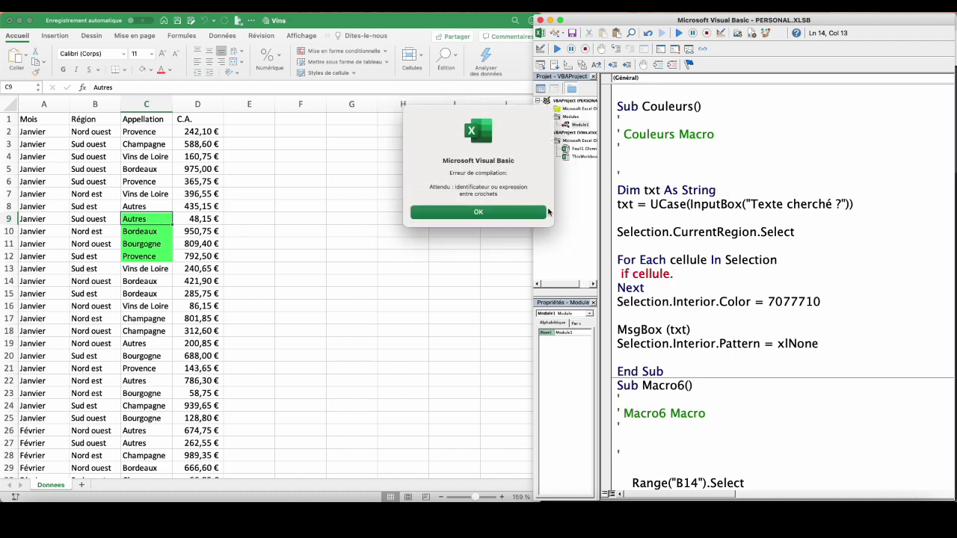
pyautogui.click(533, 213)
pyautogui.press('Return')
pyautogui.write('dim cellule as ')
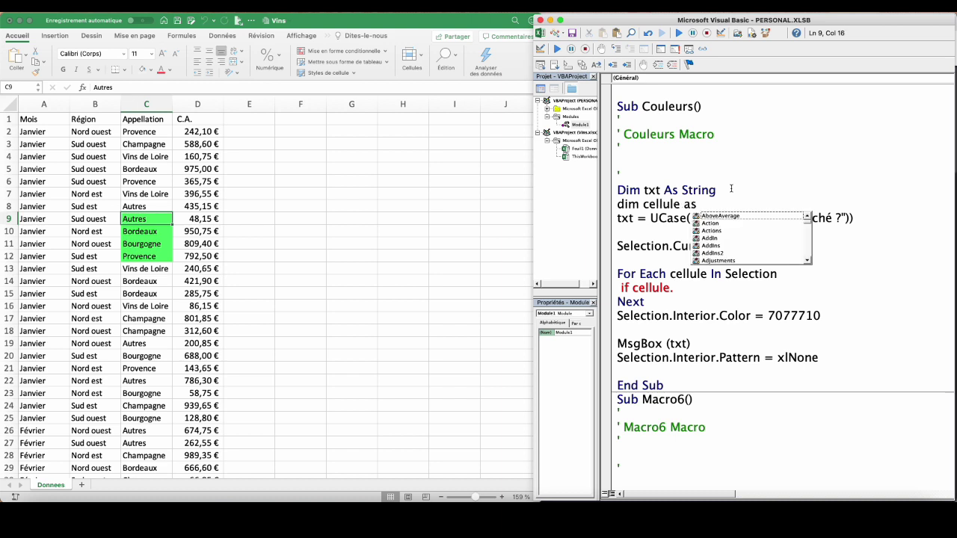
pyautogui.write('ran')
pyautogui.press('Tab')
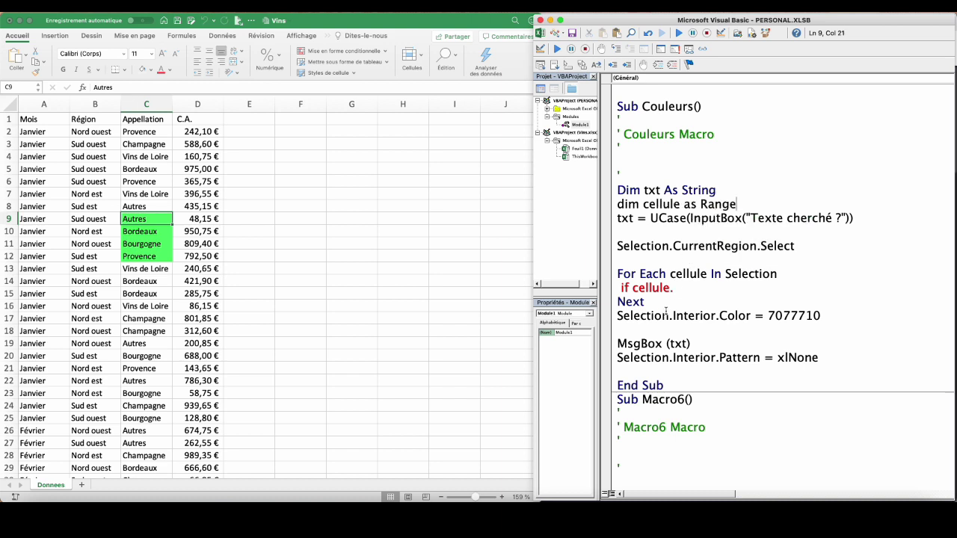
# Complete If cellule.Text Like "*" & txt & "*" Then, closed by End If.
pyautogui.click(679, 287)
pyautogui.press('BackSpace')
pyautogui.write('.')
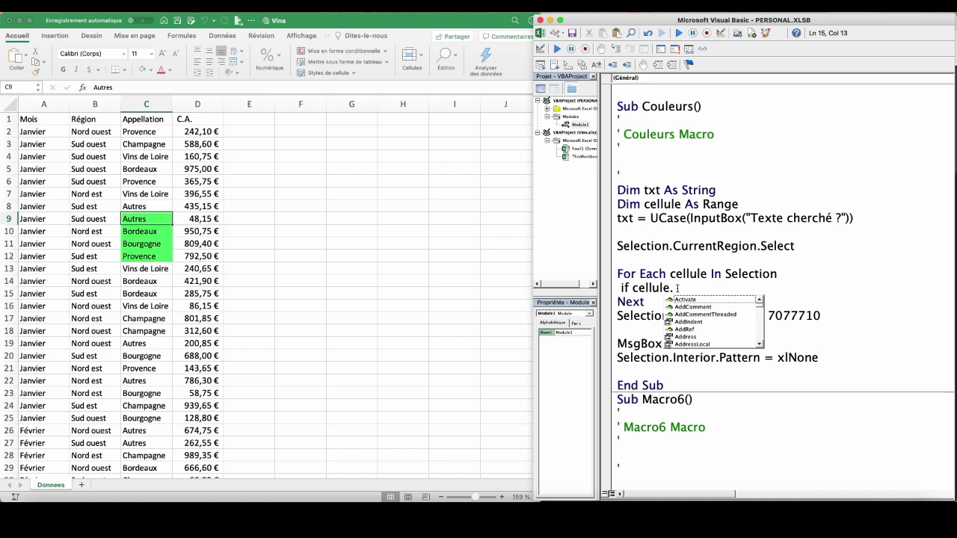
pyautogui.write('v')
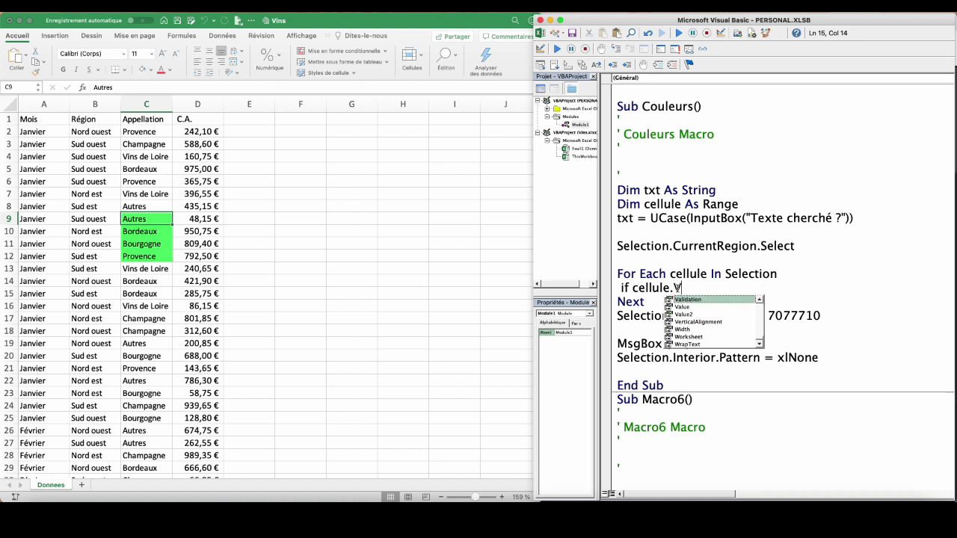
pyautogui.press('Down')
pyautogui.press('Return')
pyautogui.press('Return')
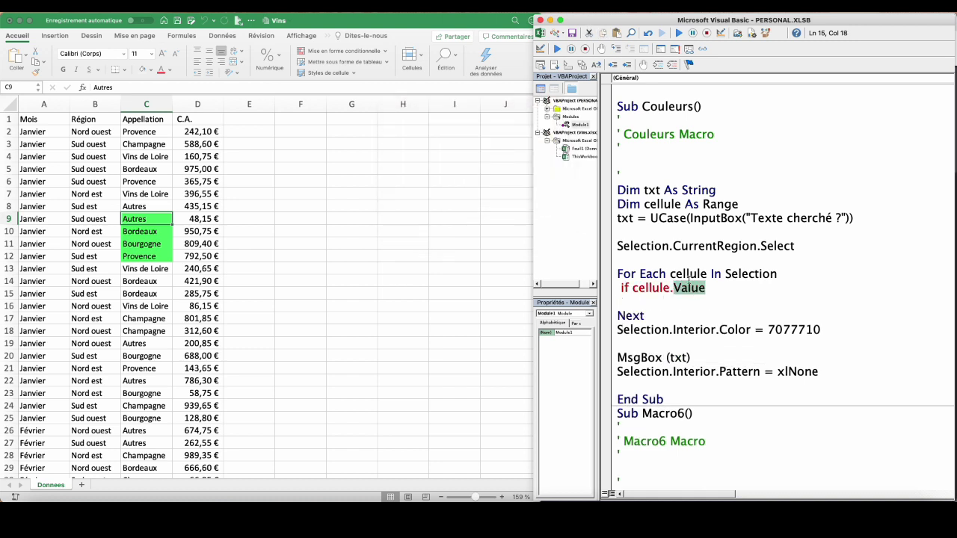
pyautogui.write('T')
pyautogui.press('Escape')
pyautogui.write('ext')
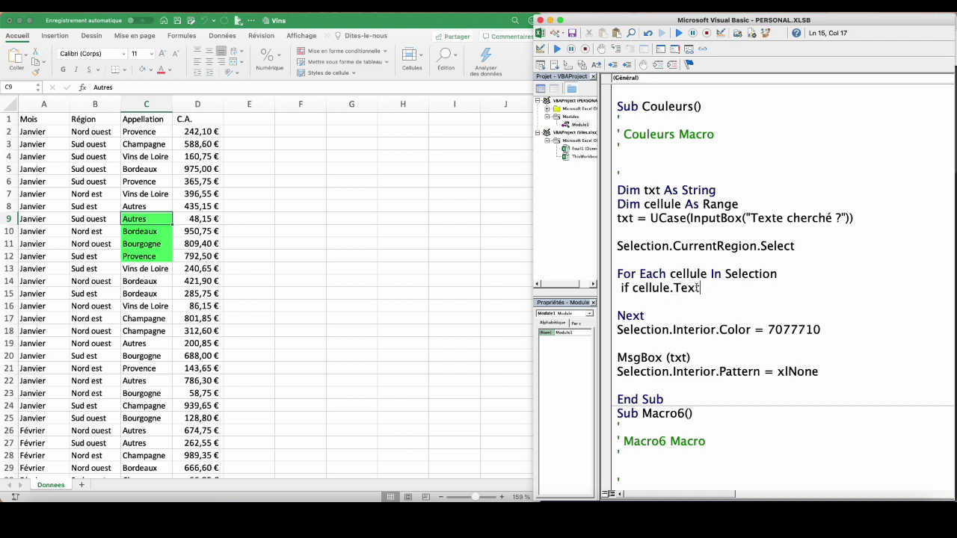
pyautogui.press('Down')
pyautogui.press('Up')
pyautogui.write('like')
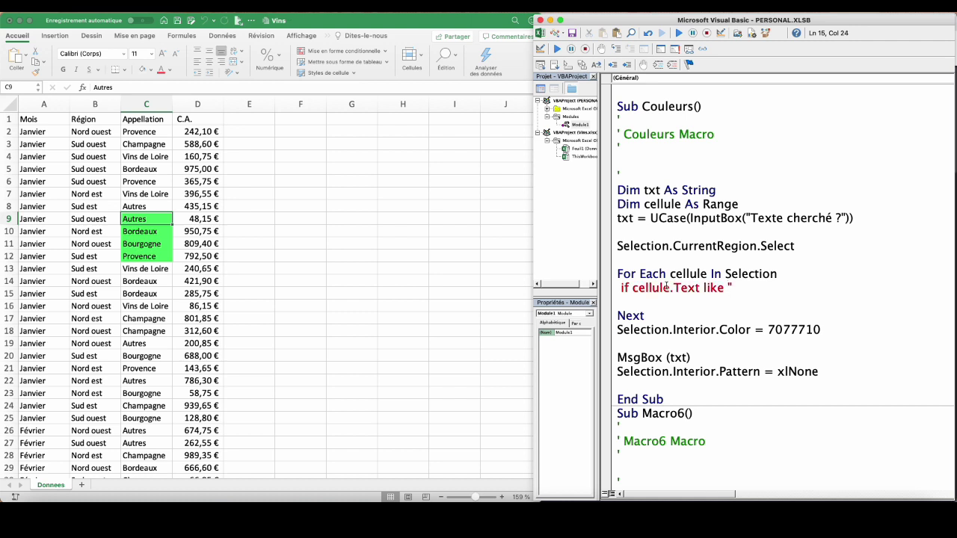
pyautogui.write('*"')
pyautogui.write(' &')
pyautogui.write(' txt')
pyautogui.write(' & "*"')
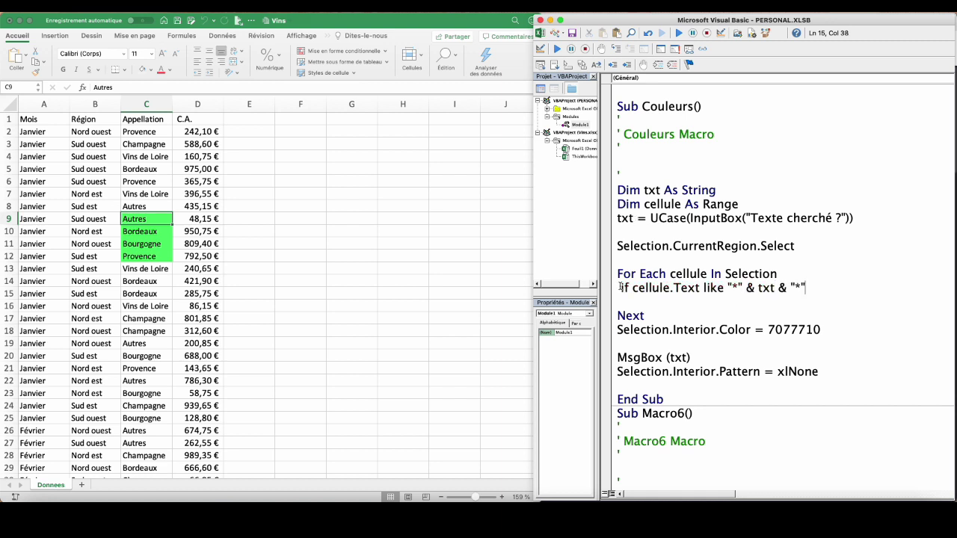
pyautogui.write(' then')
pyautogui.press('Return')
pyautogui.press('Return')
pyautogui.write('end if')
# Set cellule.Interior.Color = 7077710 inside the If and comment out the old Selection lines.
pyautogui.click(675, 302)
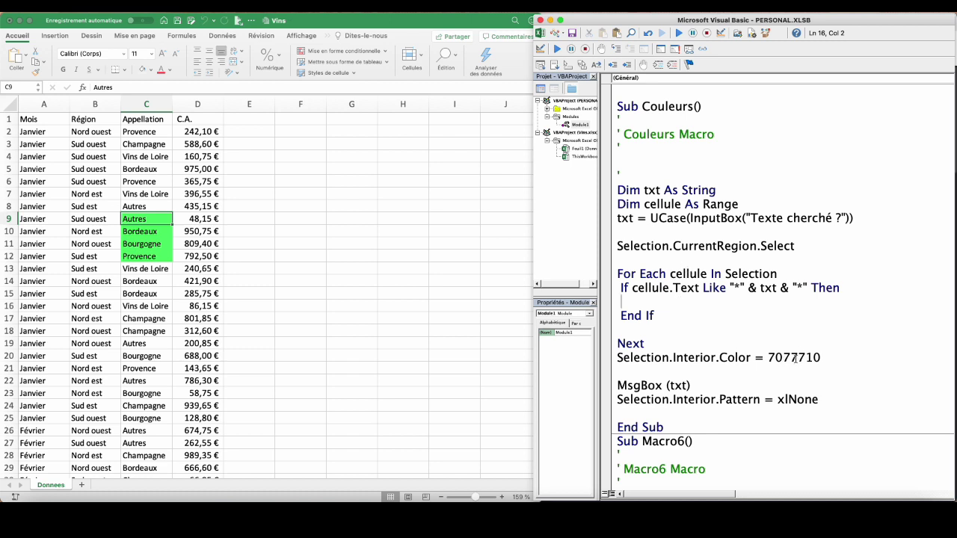
pyautogui.moveTo(825, 358); pyautogui.dragTo(670, 359)
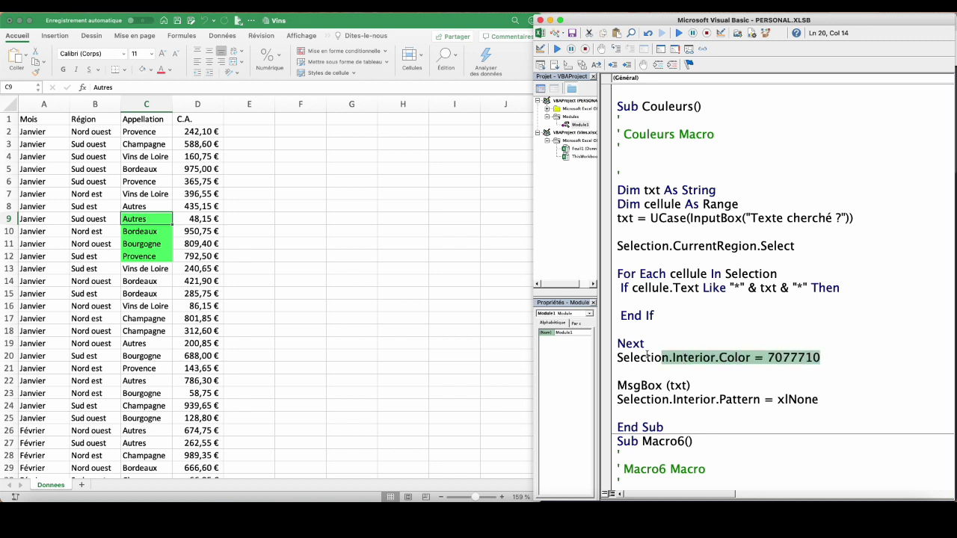
pyautogui.click(671, 302)
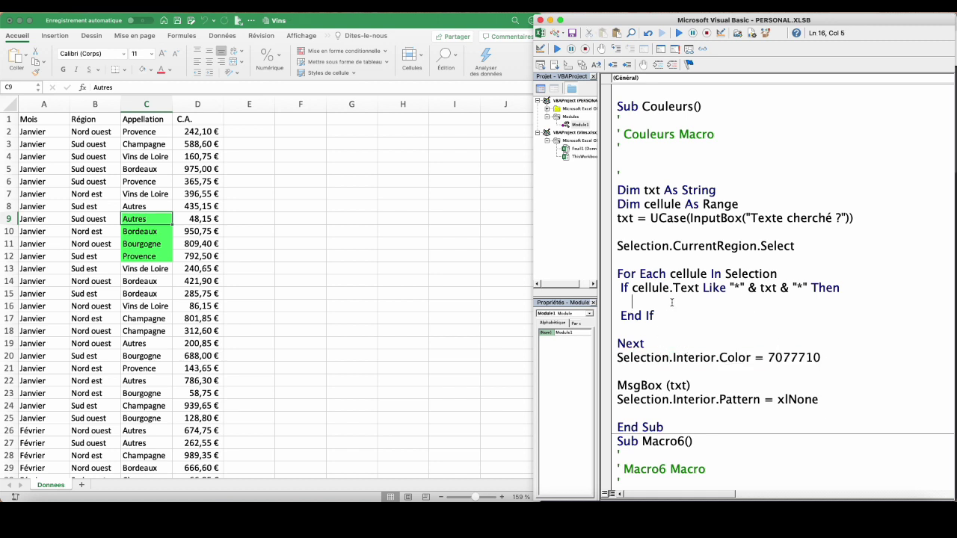
pyautogui.write('cellule')
pyautogui.press('super+v')
pyautogui.press('Down')
pyautogui.moveTo(618, 357); pyautogui.dragTo(617, 413)
pyautogui.hotkey('ctrl', 'shift', 'c')
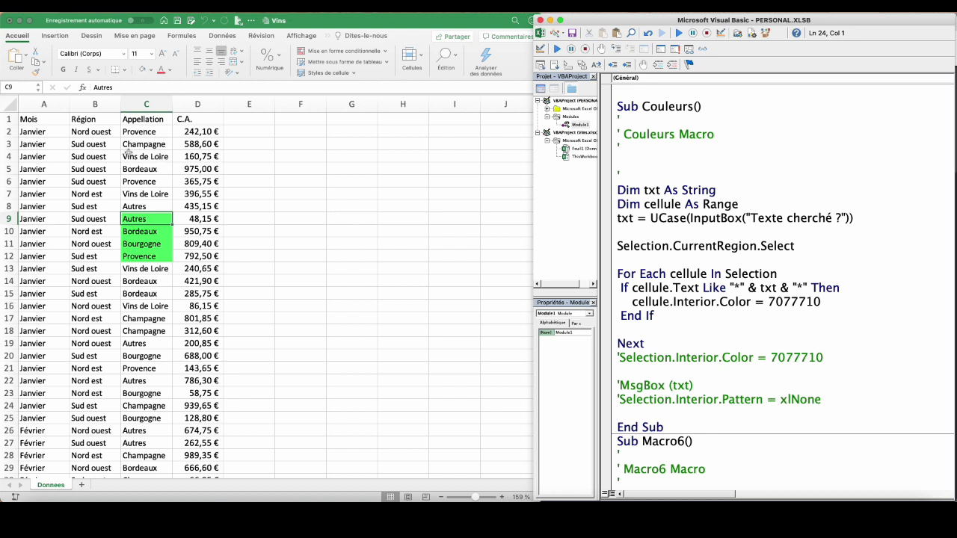
# Select cell B6 in the Vins table and step into Couleurs, entering 'ion' as the search text.
pyautogui.click(86, 202)
pyautogui.click(88, 184)
pyautogui.click(615, 49)
pyautogui.click(615, 49)
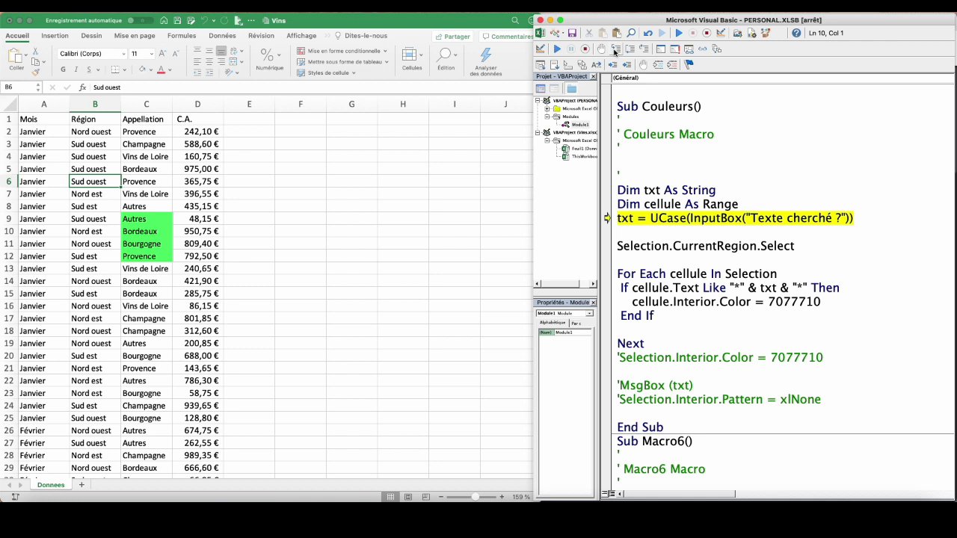
pyautogui.click(615, 49)
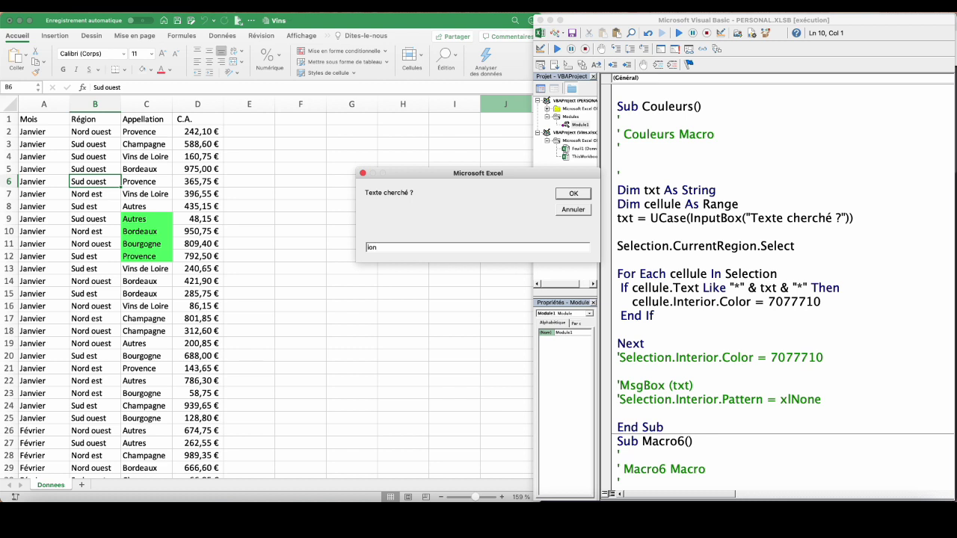
pyautogui.click(574, 193)
# Step through the region selection and the If test until the loop reaches the Région cell.
pyautogui.click(617, 48)
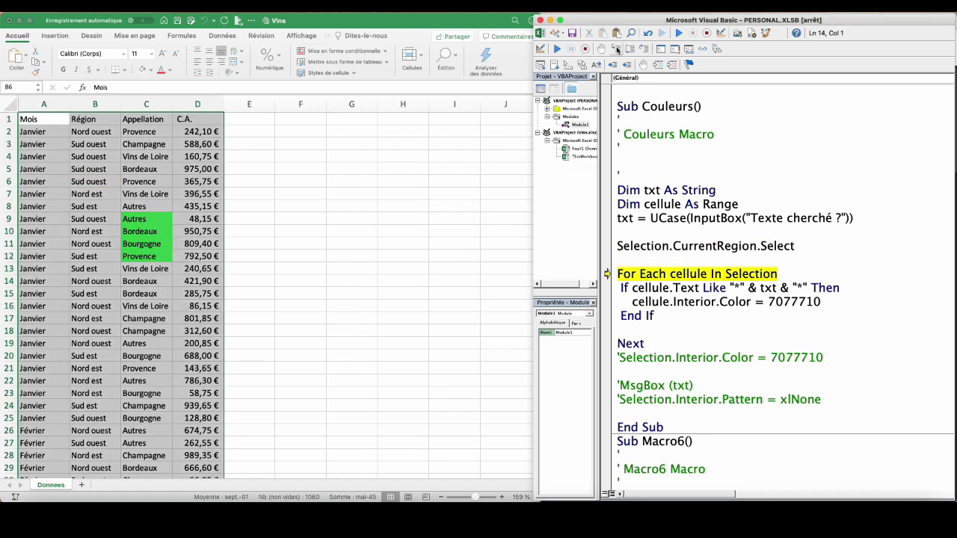
pyautogui.click(616, 48)
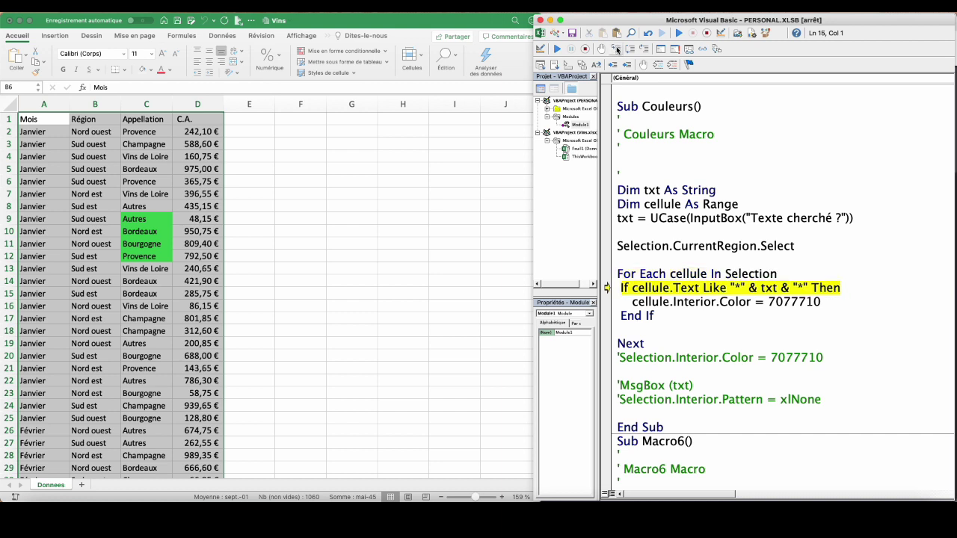
pyautogui.moveTo(688, 277)
pyautogui.moveTo(776, 289)
pyautogui.click(616, 50)
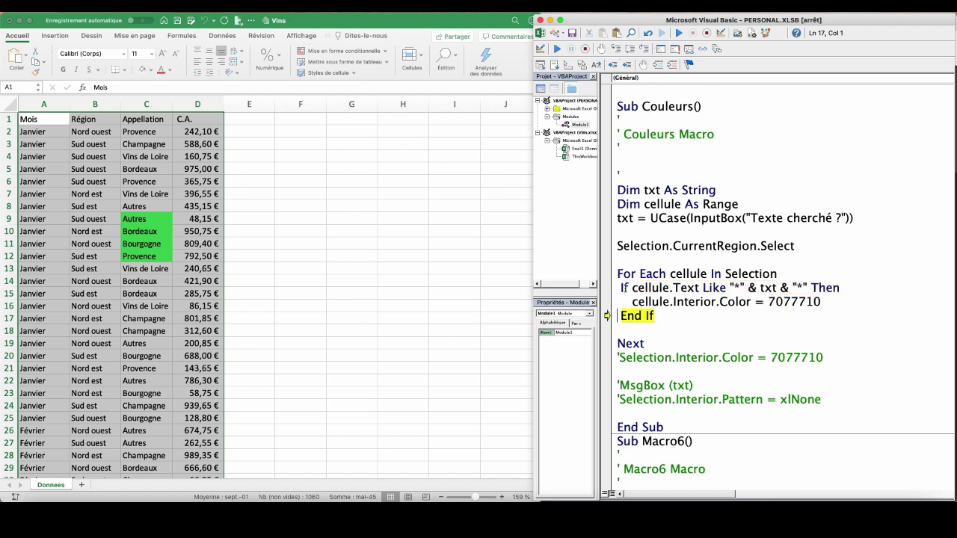
pyautogui.click(616, 51)
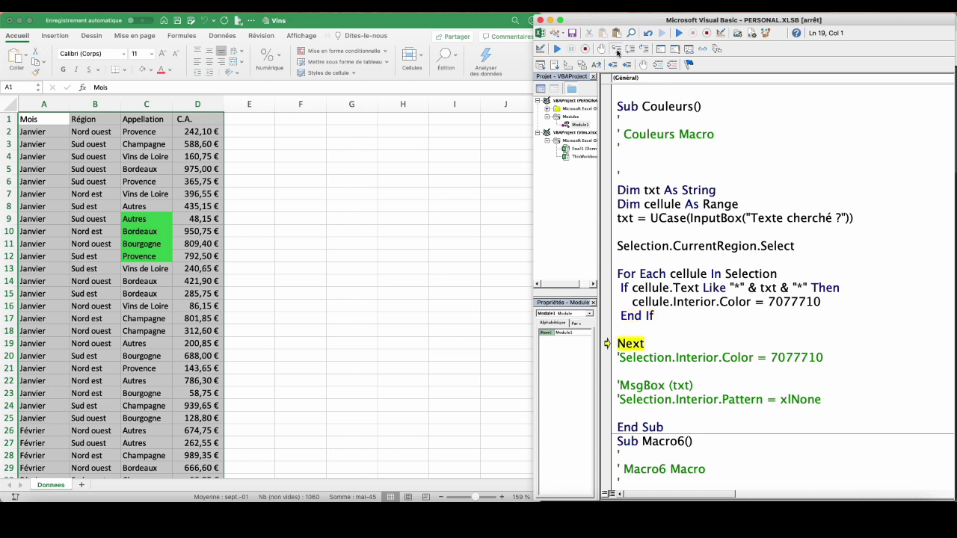
pyautogui.click(616, 50)
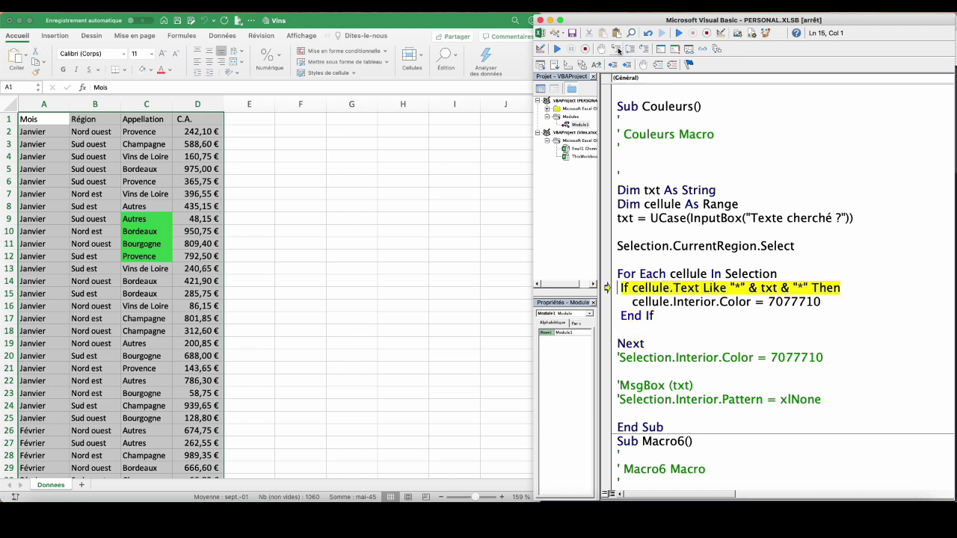
pyautogui.click(616, 50)
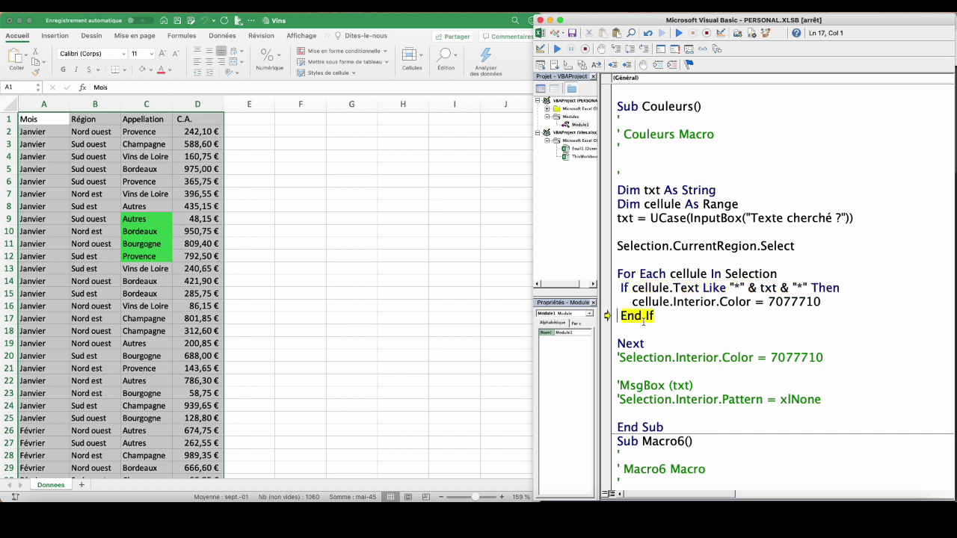
pyautogui.moveTo(651, 288)
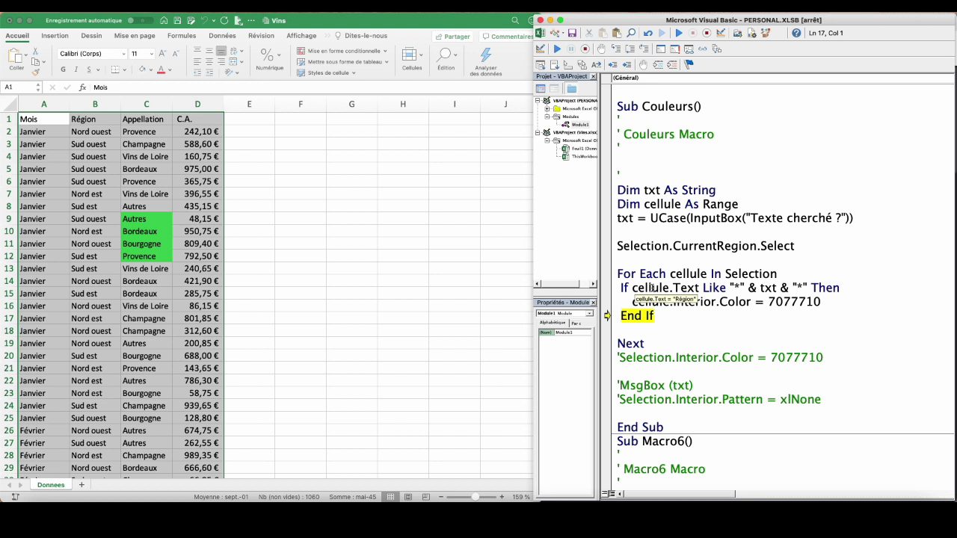
# Reset the run and wrap cellule.Text in UCase() on the If line.
pyautogui.click(585, 49)
pyautogui.click(633, 288)
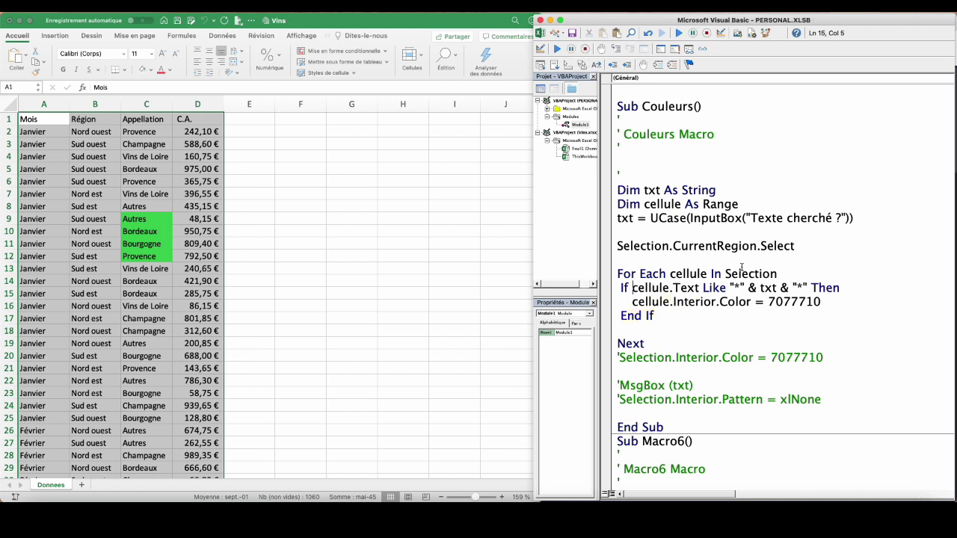
pyautogui.write('UCase(')
pyautogui.click(738, 288)
pyautogui.write(')')
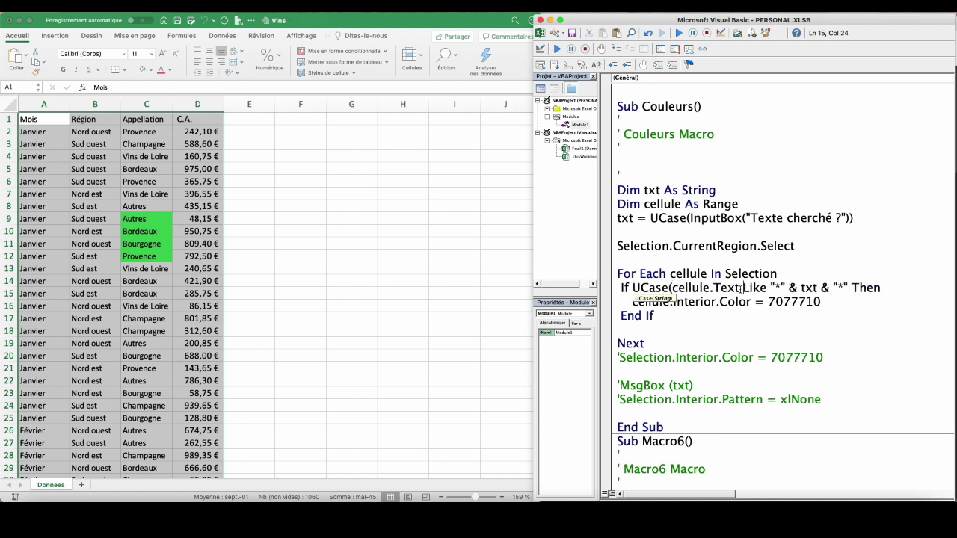
pyautogui.write(')')
pyautogui.click(716, 302)
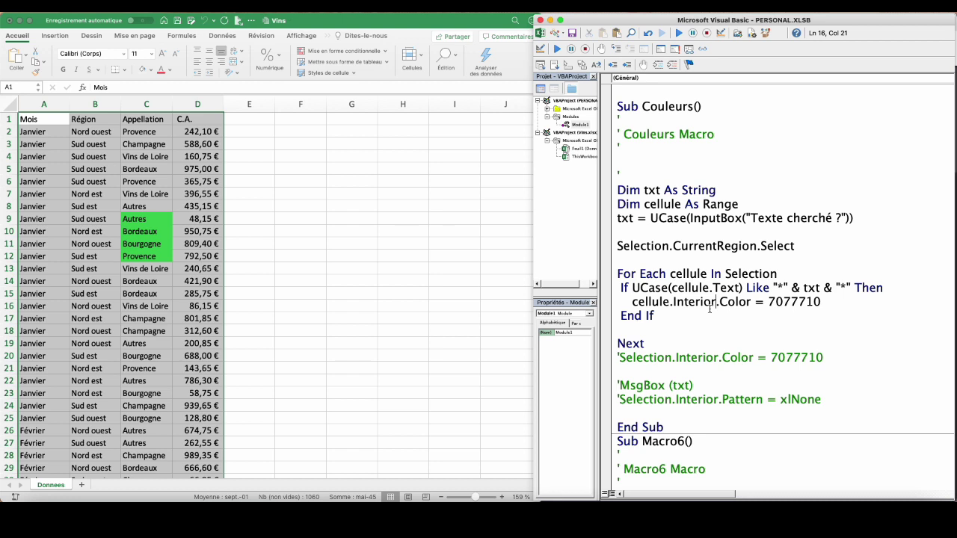
# Select cell B4 and step into Couleurs, confirming the search text ION.
pyautogui.click(110, 156)
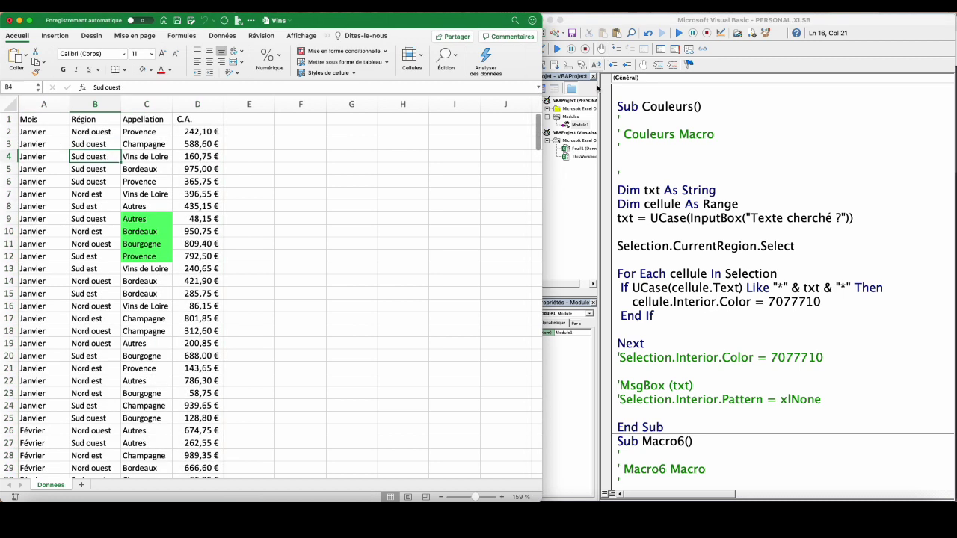
pyautogui.click(616, 49)
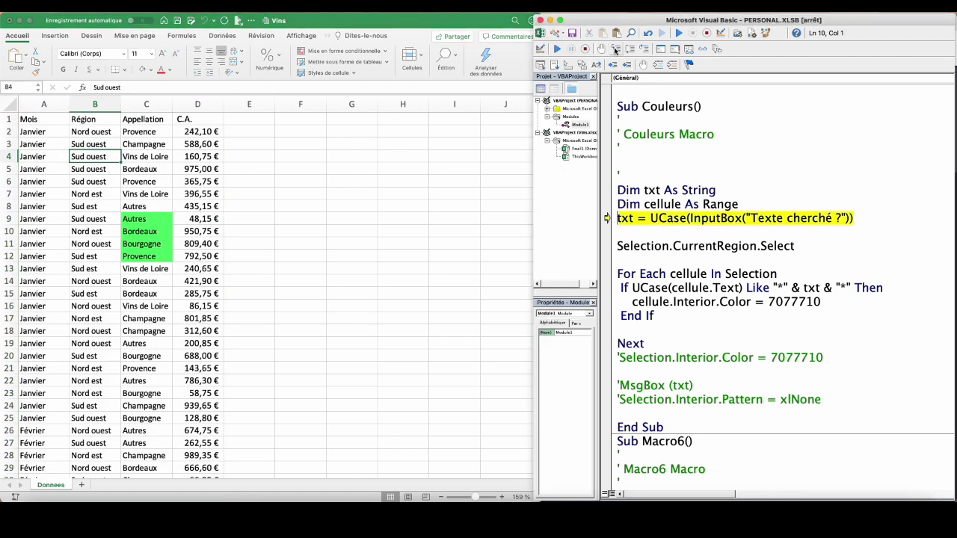
pyautogui.click(617, 49)
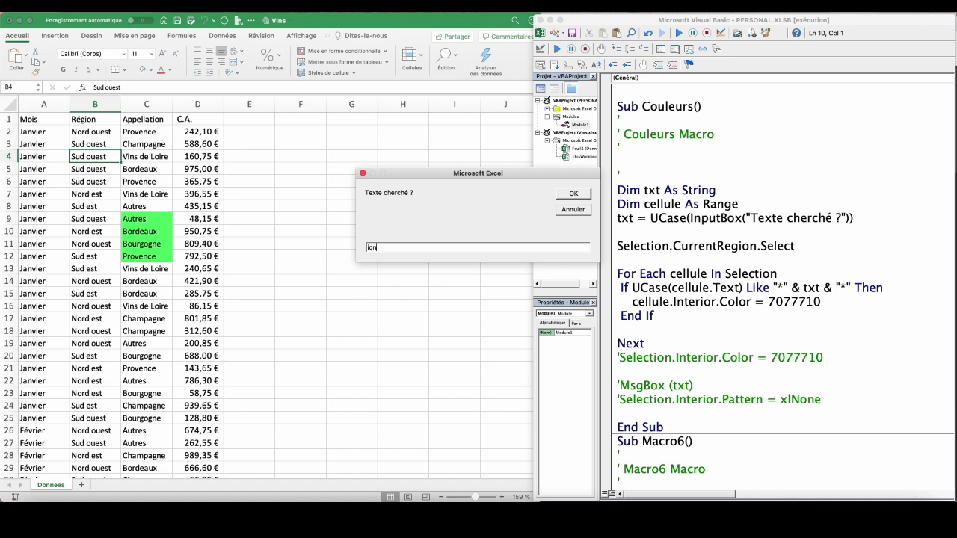
pyautogui.click(569, 194)
# Step through the loop until the colouring line fills the Région header cell green.
pyautogui.moveTo(621, 218)
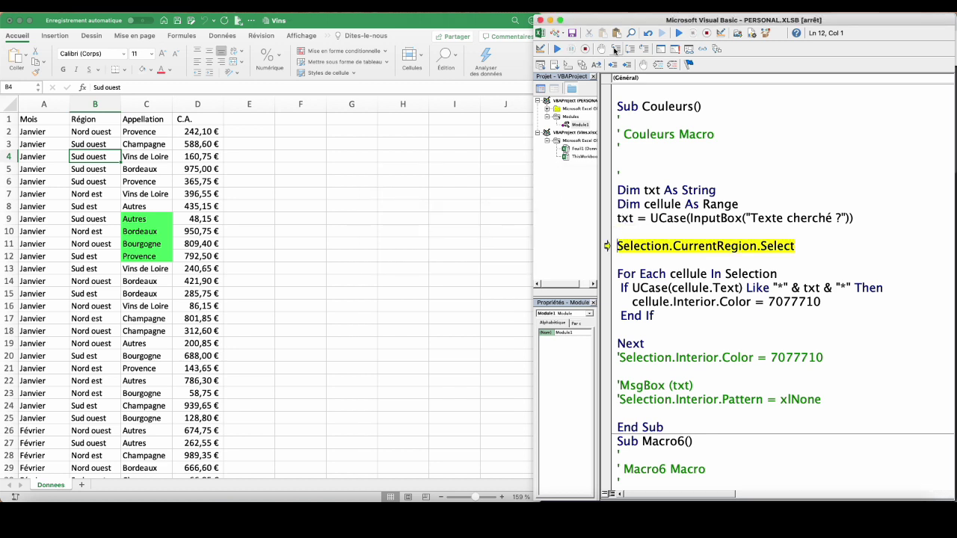
pyautogui.click(615, 49)
pyautogui.click(615, 49)
pyautogui.click(615, 50)
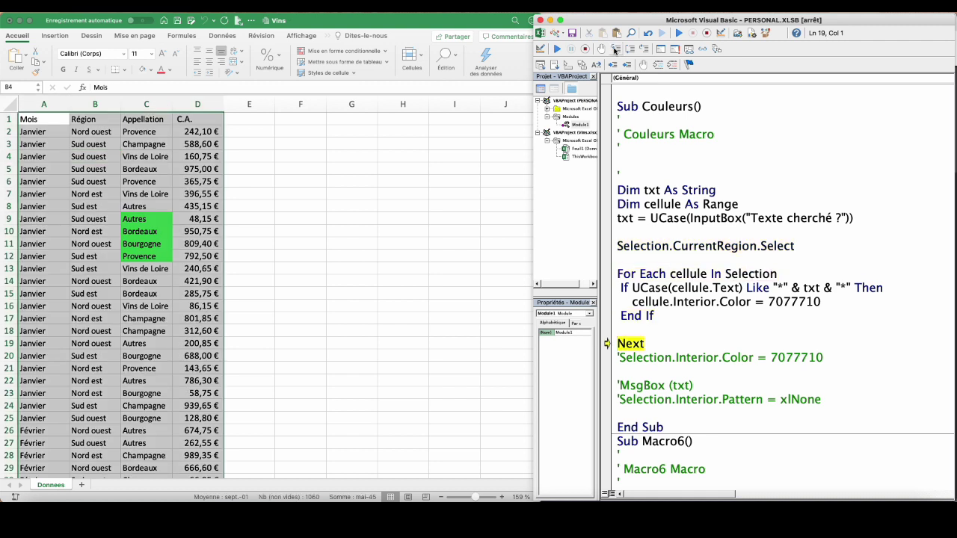
pyautogui.click(615, 49)
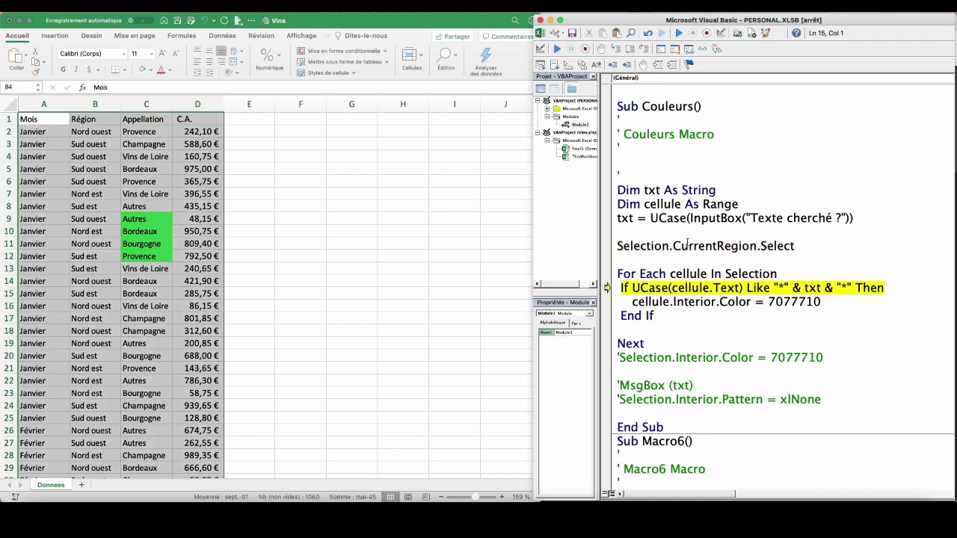
pyautogui.moveTo(685, 274)
pyautogui.click(617, 49)
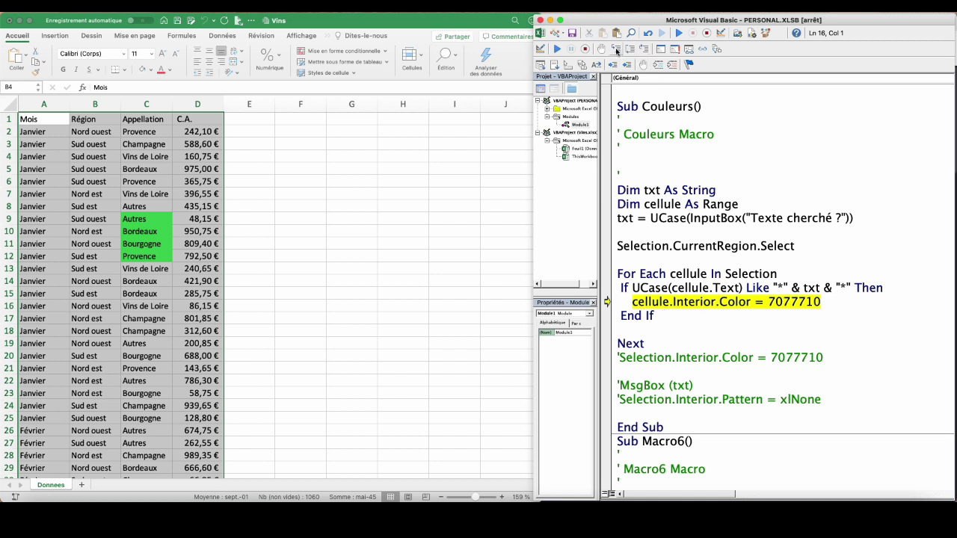
pyautogui.click(617, 49)
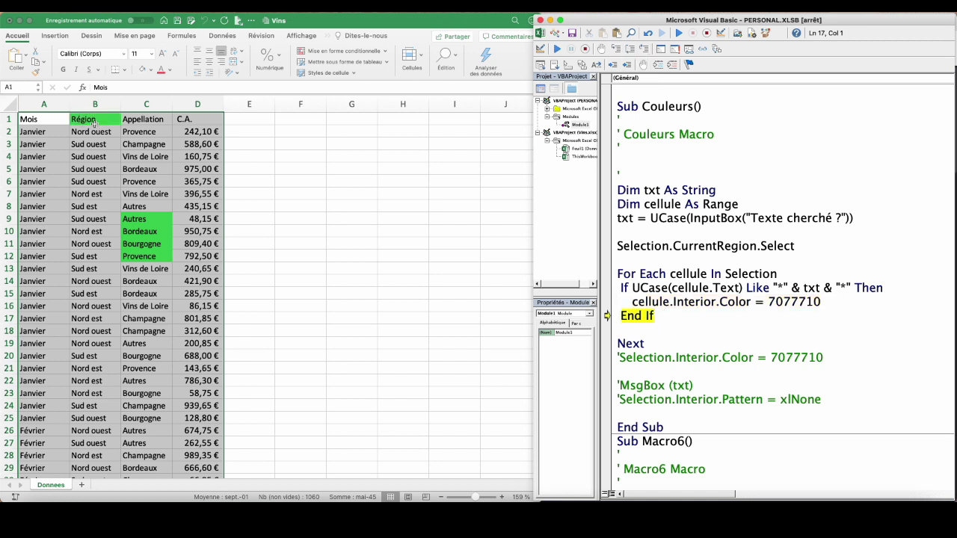
pyautogui.click(617, 49)
pyautogui.click(617, 50)
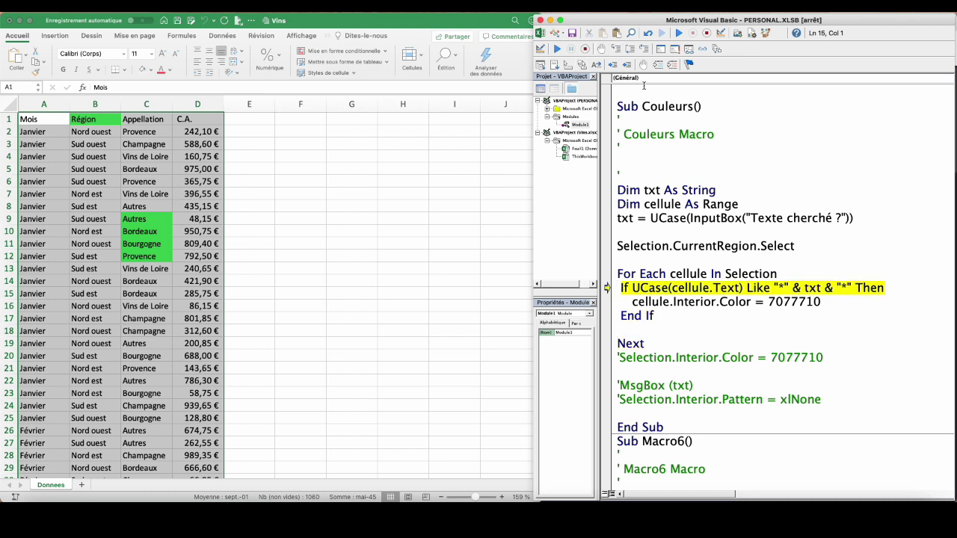
# Stop debugging and declare Dim nb As Integer followed by nb = 0.
pyautogui.click(584, 49)
pyautogui.click(798, 202)
pyautogui.press('Return')
pyautogui.write('dim nb a')
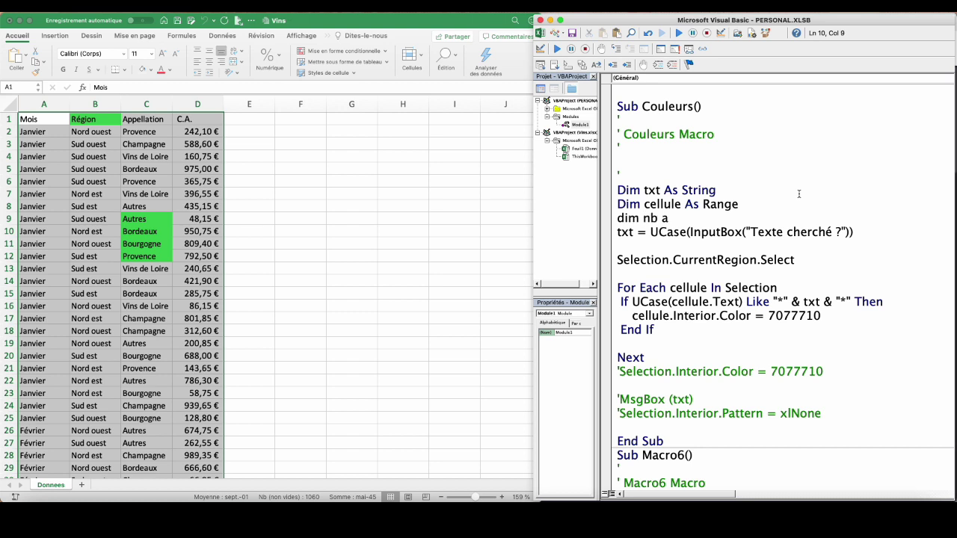
pyautogui.write('s in')
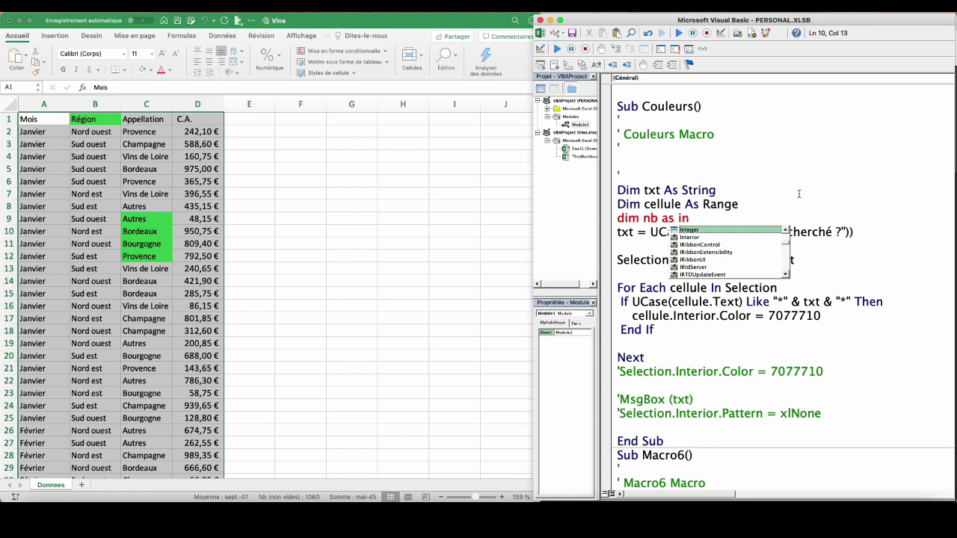
pyautogui.press('Tab')
pyautogui.press('Return')
pyautogui.press('Return')
pyautogui.write('nb = 0')
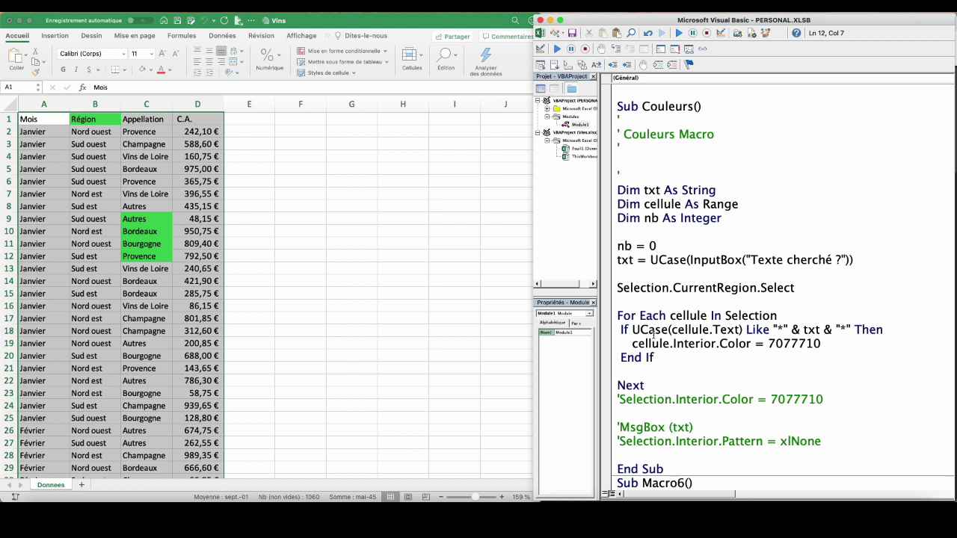
# Add nb = nb + 1 inside the If block and delete the blank line below End If.
pyautogui.click(832, 343)
pyautogui.press('Return')
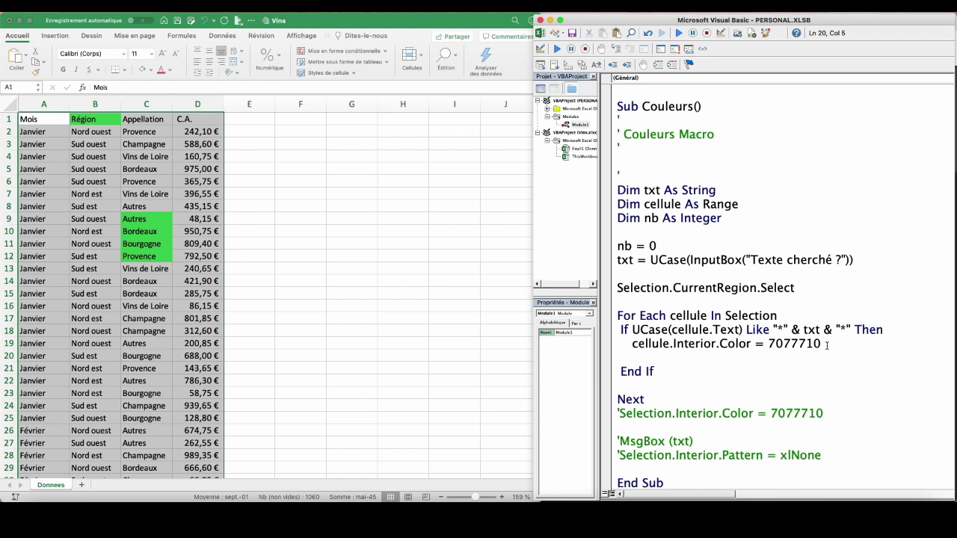
pyautogui.write('nb = nb')
pyautogui.write(' + 1')
pyautogui.click(623, 384)
pyautogui.press('Delete')
# Uncomment the MsgBox line and change it to MsgBox (nb & " résultats trouvés").
pyautogui.click(620, 427)
pyautogui.press('BackSpace')
pyautogui.moveTo(690, 427); pyautogui.dragTo(670, 427)
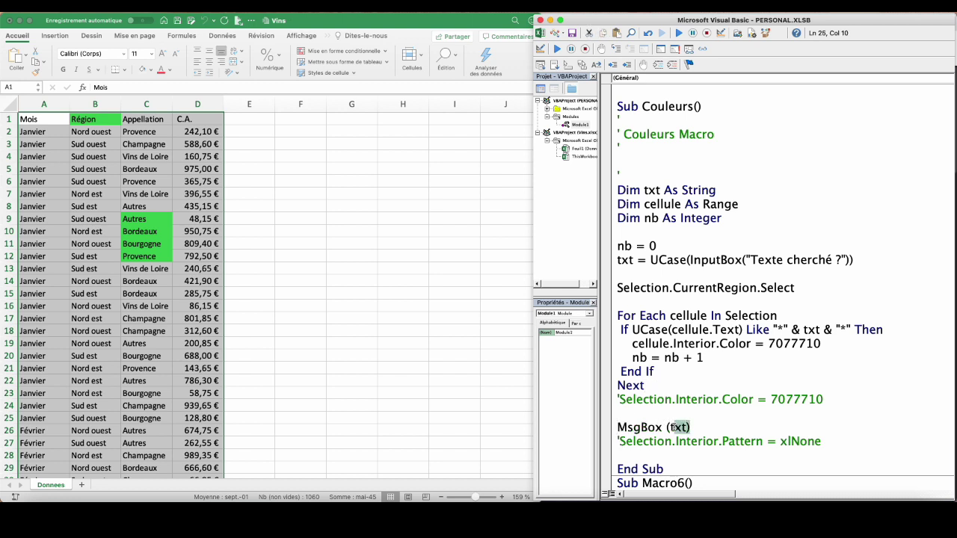
pyautogui.write('nb')
pyautogui.write(' &')
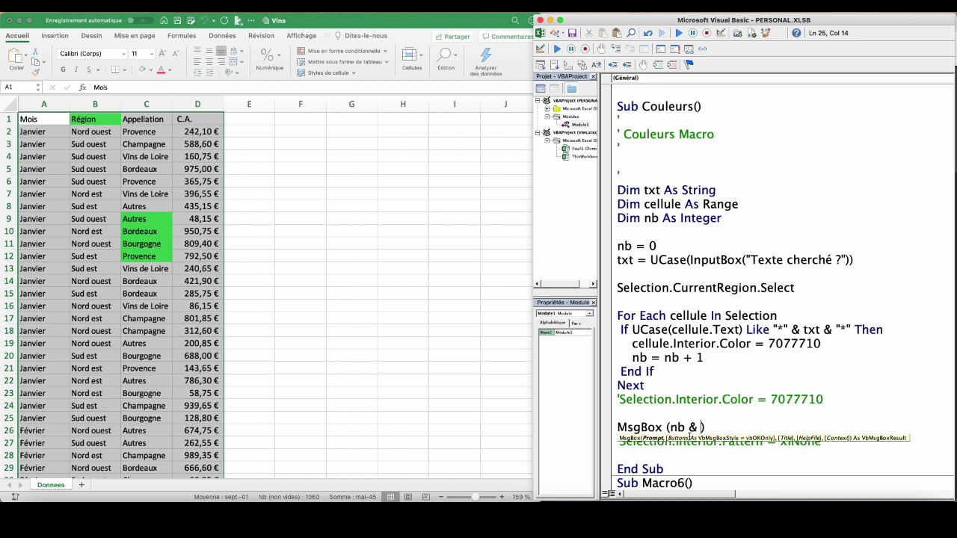
pyautogui.write(' " résultats trouvés')
pyautogui.write('"')
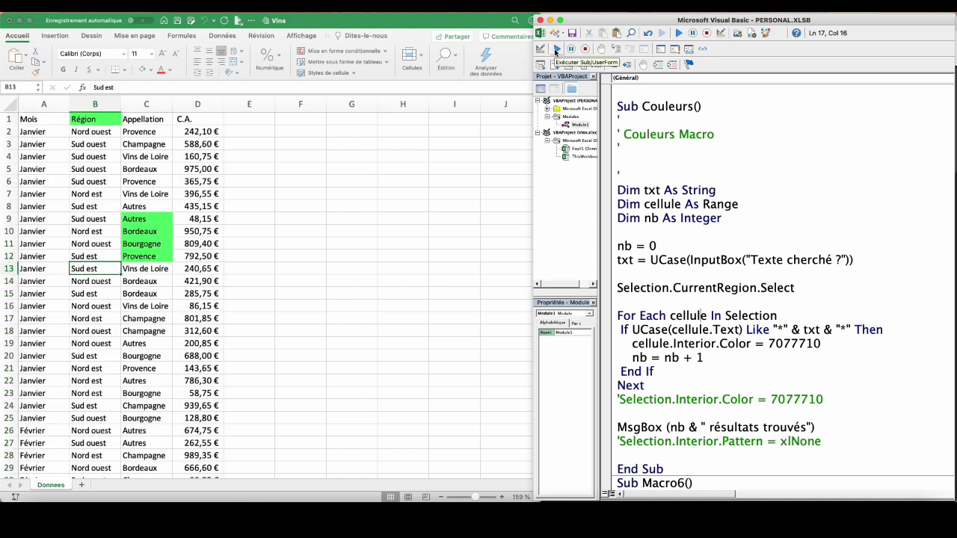
# Run Couleurs searching for 'eau', dismiss the results count and clear the selection.
pyautogui.click(556, 50)
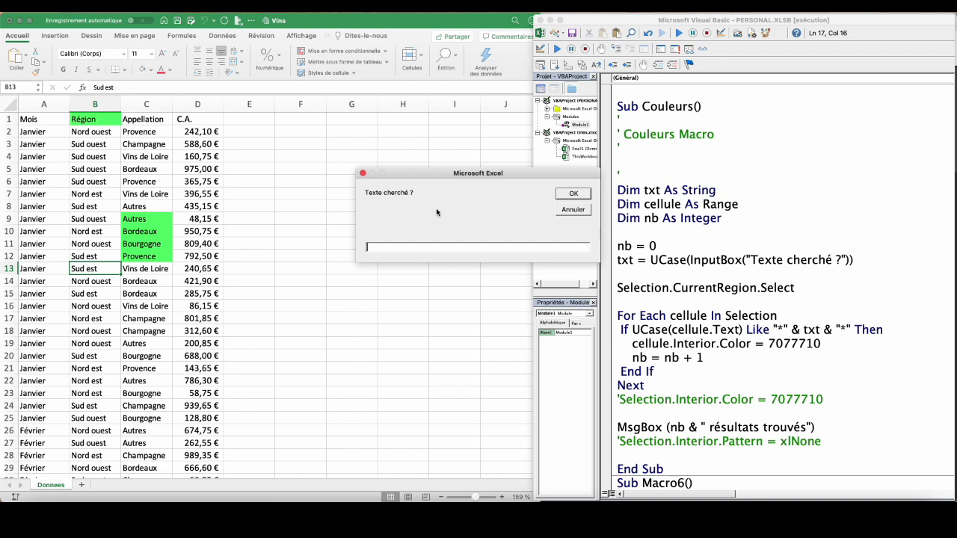
pyautogui.write('eau')
pyautogui.click(573, 196)
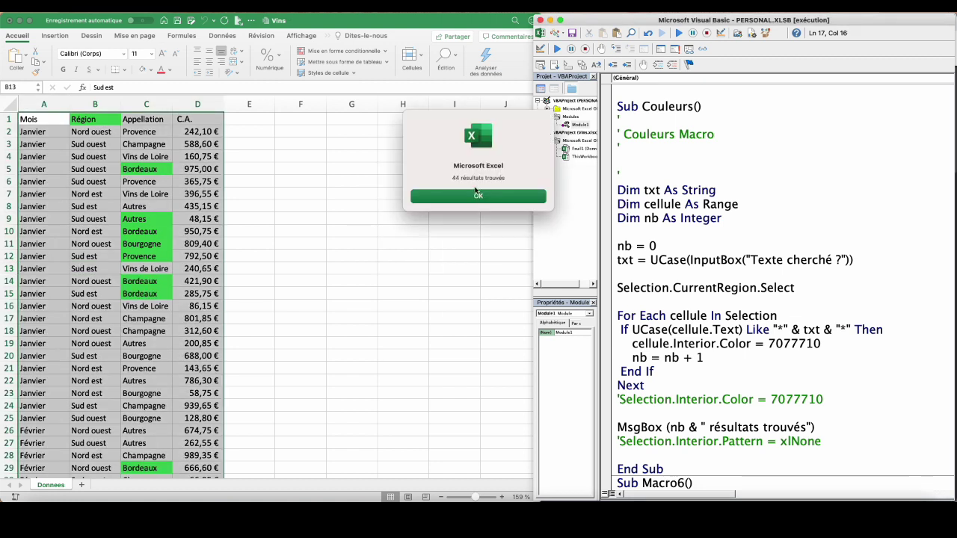
pyautogui.click(469, 196)
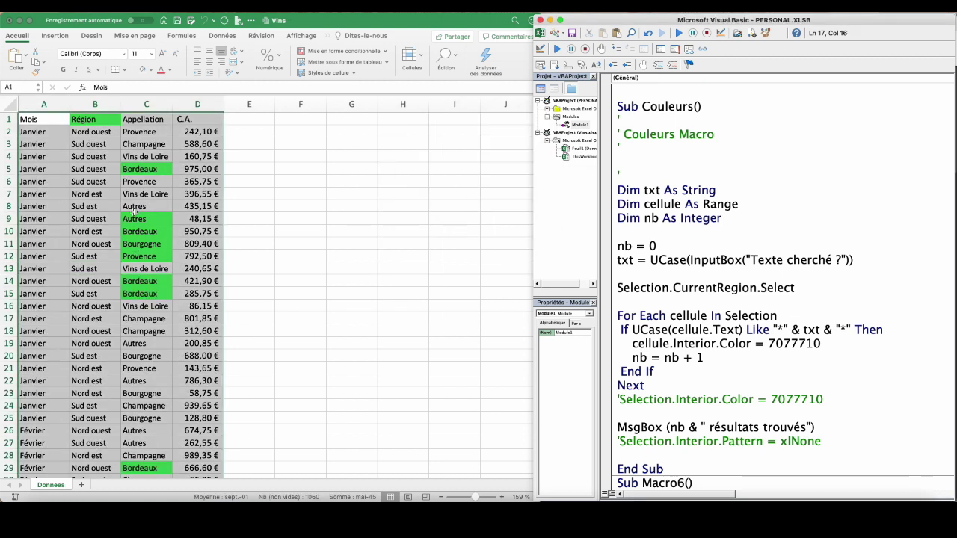
pyautogui.click(141, 180)
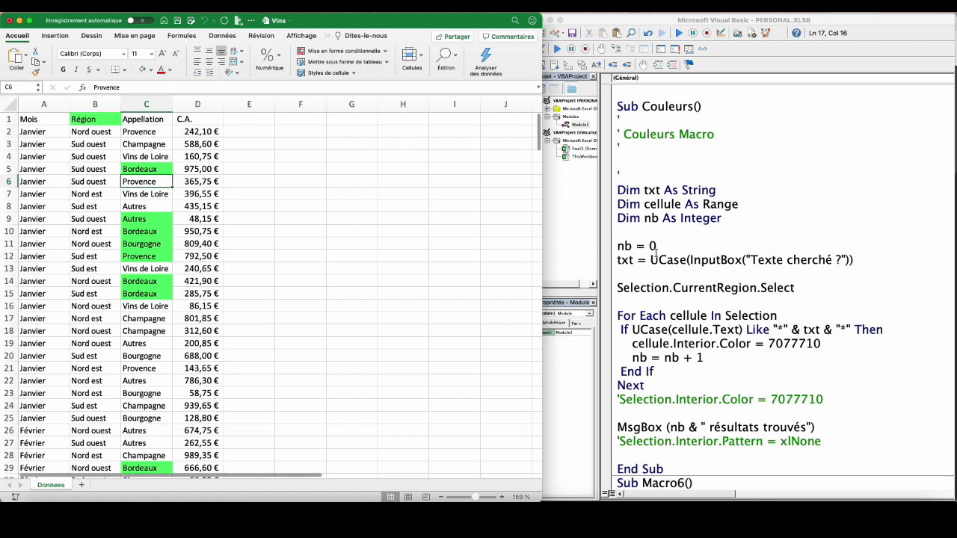
# Run the macro again searching for vins and dismiss the 44 résultats trouvés message.
pyautogui.click(651, 259)
pyautogui.click(558, 49)
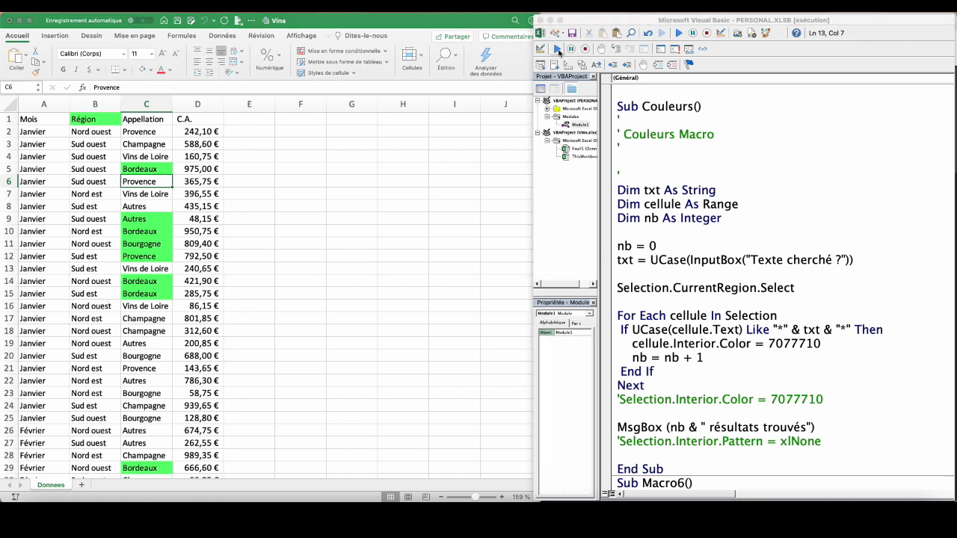
pyautogui.write('V')
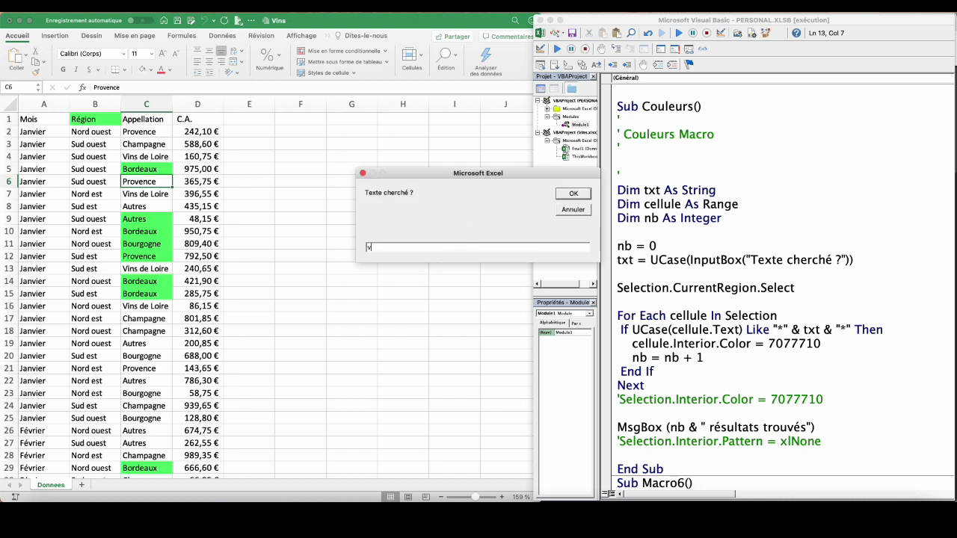
pyautogui.press('Return')
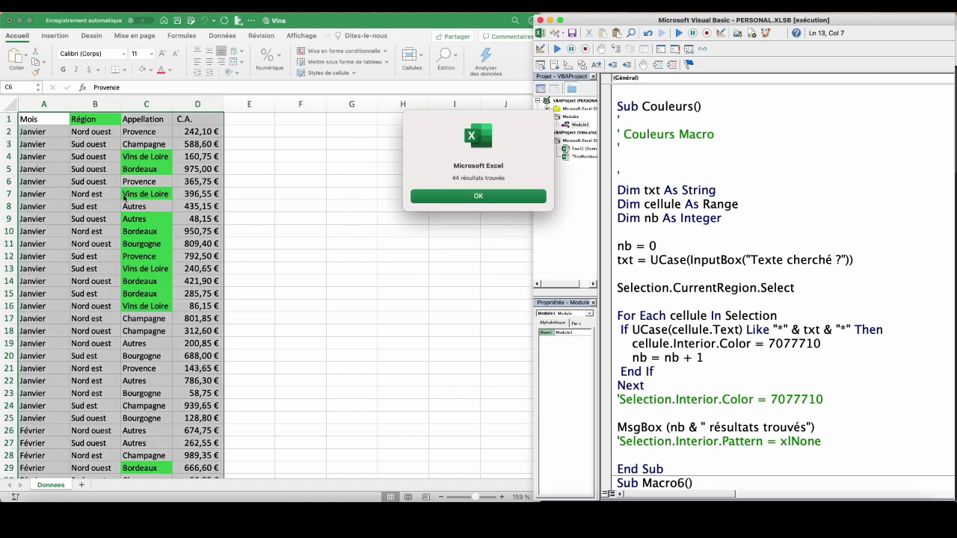
pyautogui.click(441, 199)
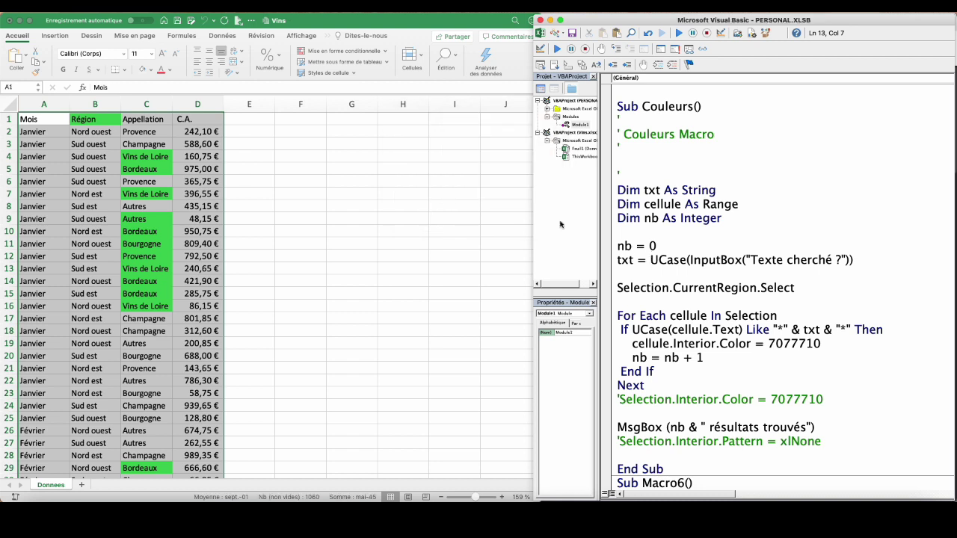
pyautogui.click(622, 302)
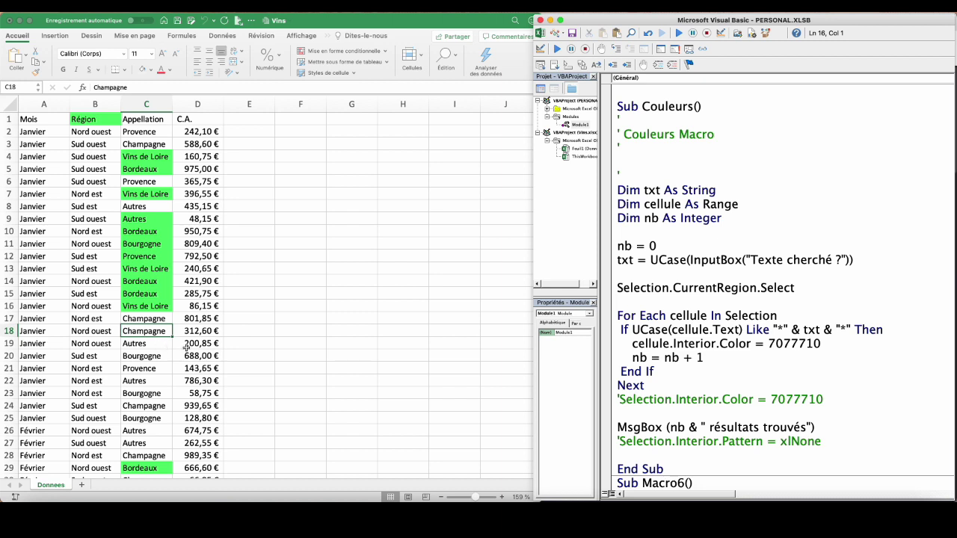
# Create a new Sub effacer below the Couleurs macro.
pyautogui.click(713, 356)
pyautogui.moveTo(799, 289); pyautogui.dragTo(619, 289)
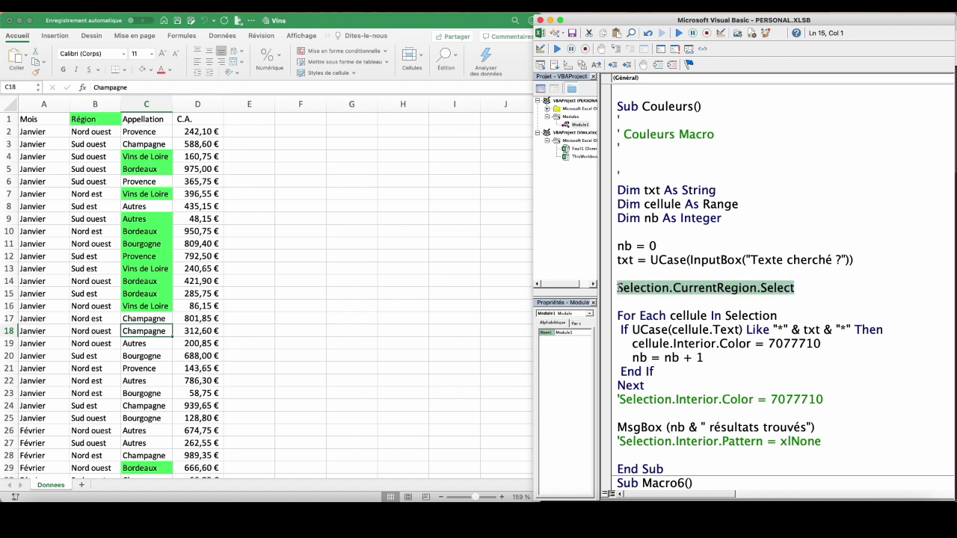
pyautogui.moveTo(821, 441); pyautogui.dragTo(619, 442)
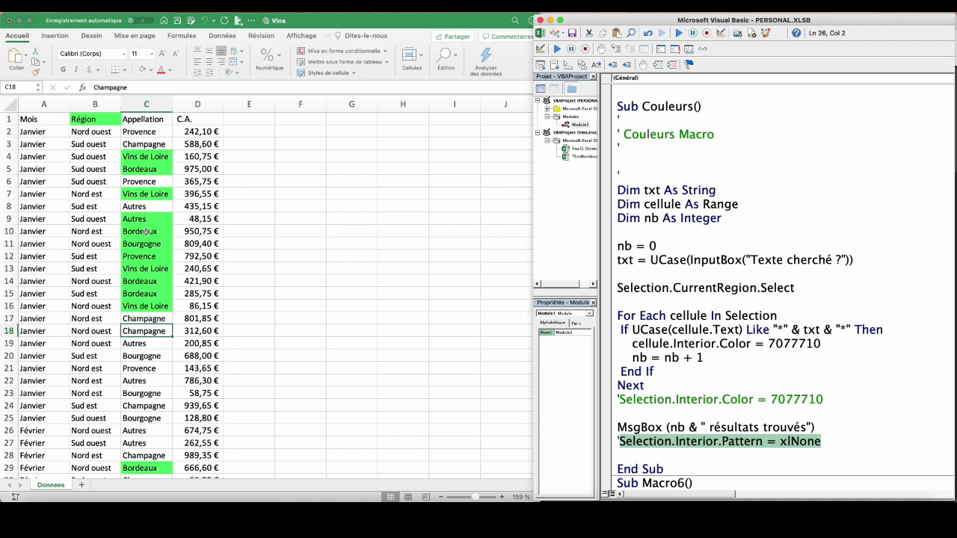
pyautogui.click(701, 335)
pyautogui.write('sub effacer(')
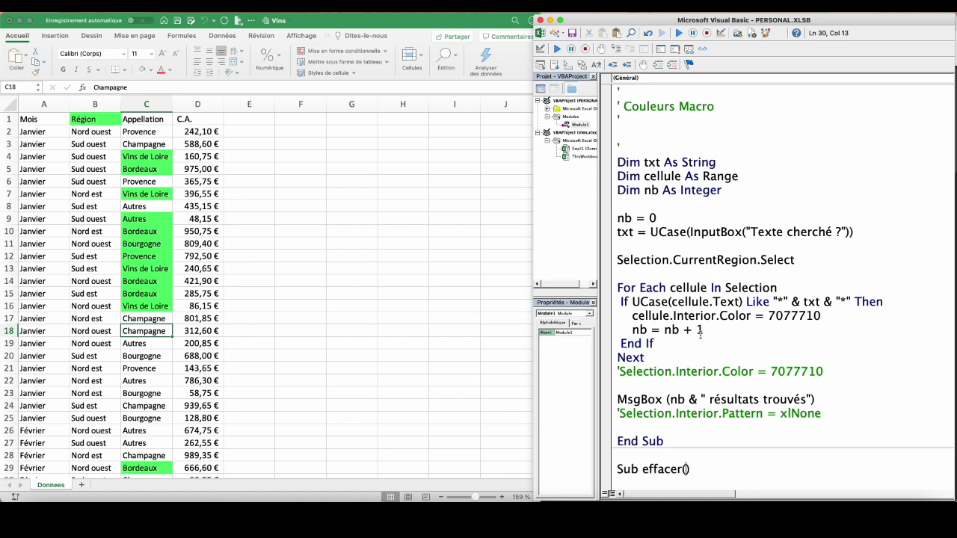
pyautogui.press('Return')
# Copy Selection.CurrentRegion.Select and Selection.Interior.Pattern = xlNone into effacer, then select Couleurs' effacer call.
pyautogui.scroll(-5, 701, 334)
pyautogui.moveTo(795, 121); pyautogui.dragTo(617, 120)
pyautogui.hotkey('ctrl', 'c')
pyautogui.click(635, 340)
pyautogui.hotkey('ctrl', 'v')
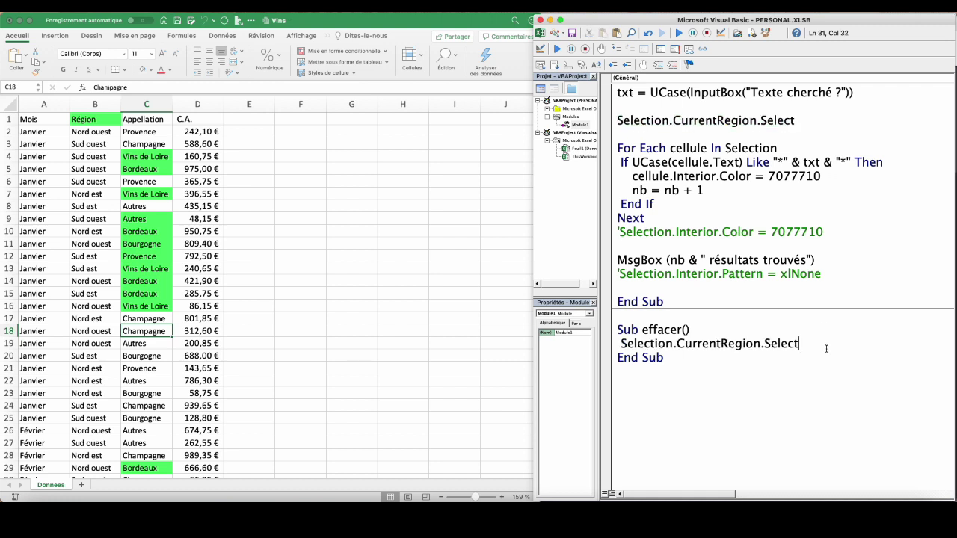
pyautogui.press('Return')
pyautogui.moveTo(826, 274); pyautogui.dragTo(621, 275)
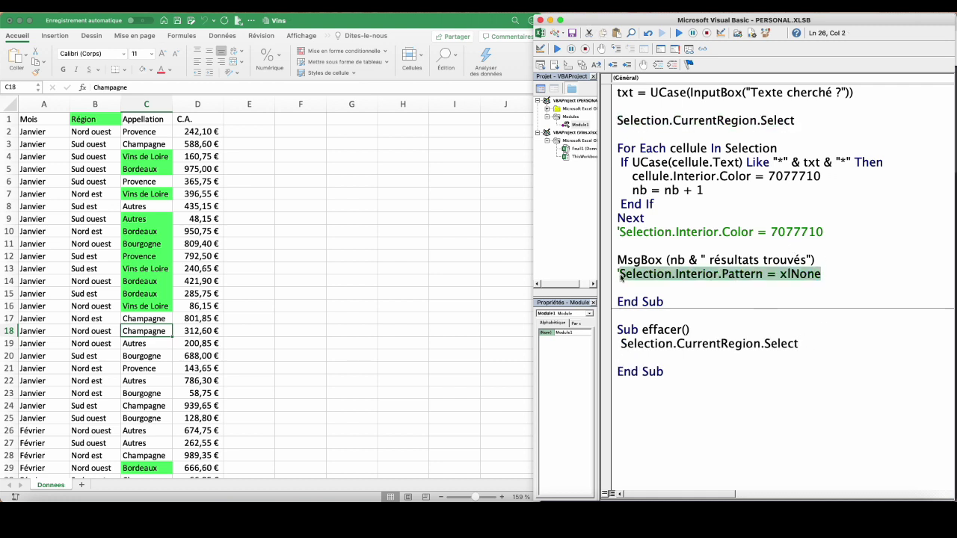
pyautogui.click(636, 358)
pyautogui.press('super+v')
pyautogui.doubleClick(647, 191)
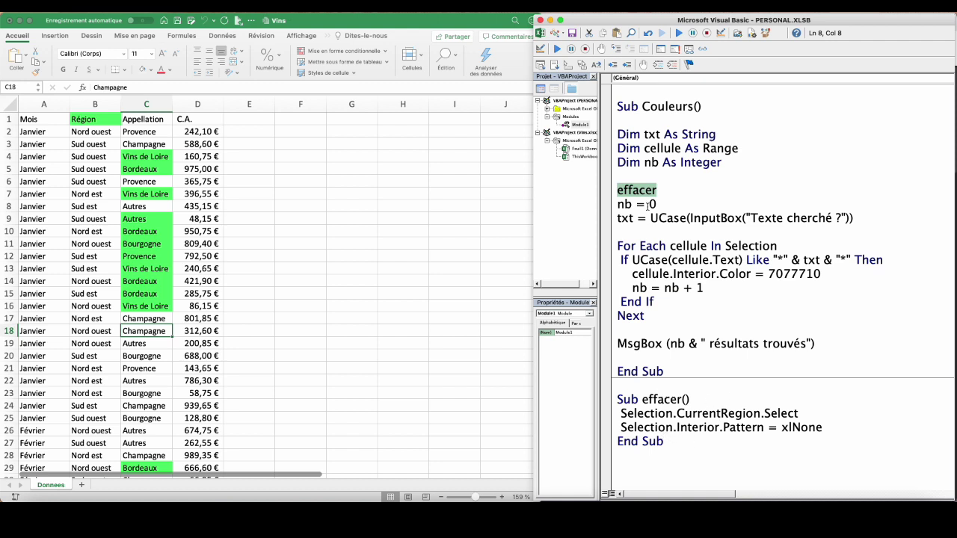
# Select cell B19 and step through Couleurs into effacer until every green fill is cleared.
pyautogui.click(656, 274)
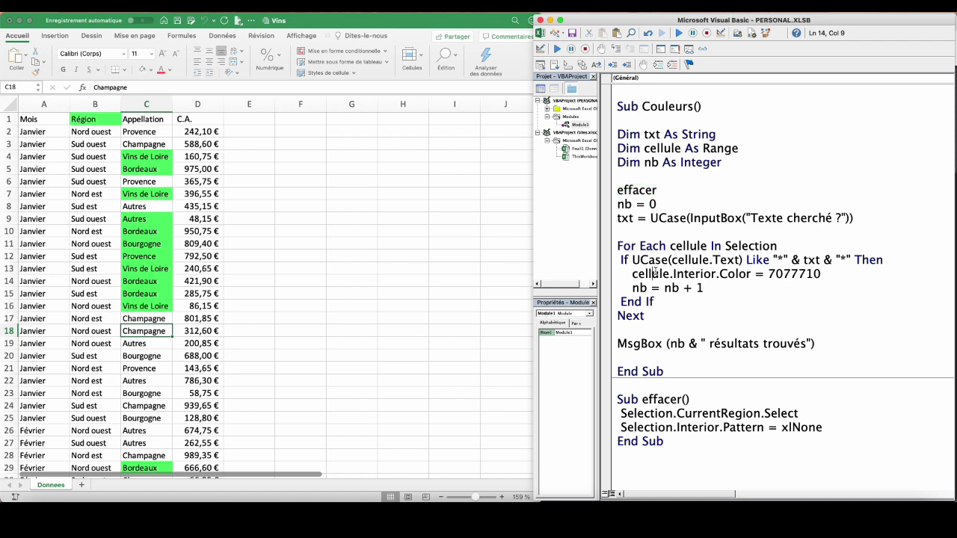
pyautogui.click(73, 341)
pyautogui.click(85, 346)
pyautogui.click(613, 66)
pyautogui.click(613, 49)
pyautogui.click(614, 49)
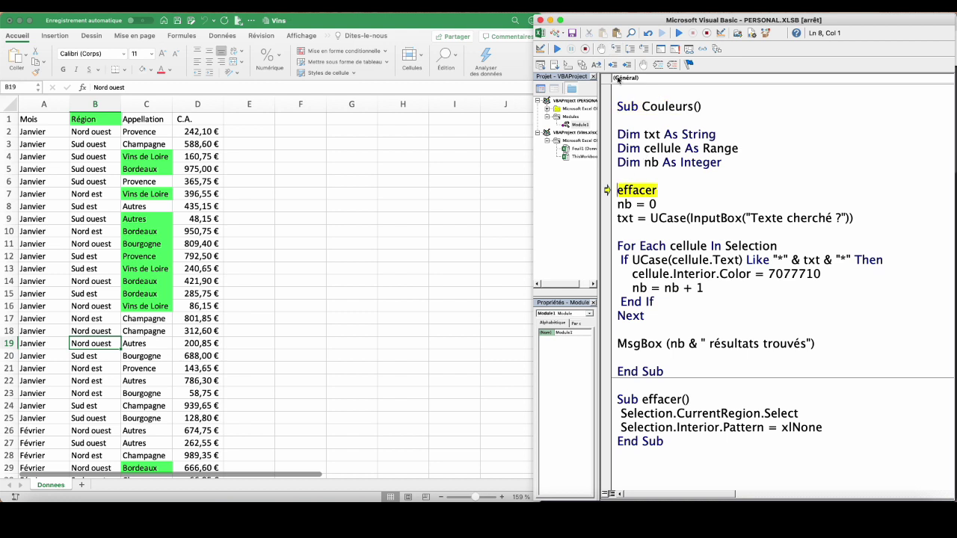
pyautogui.click(618, 49)
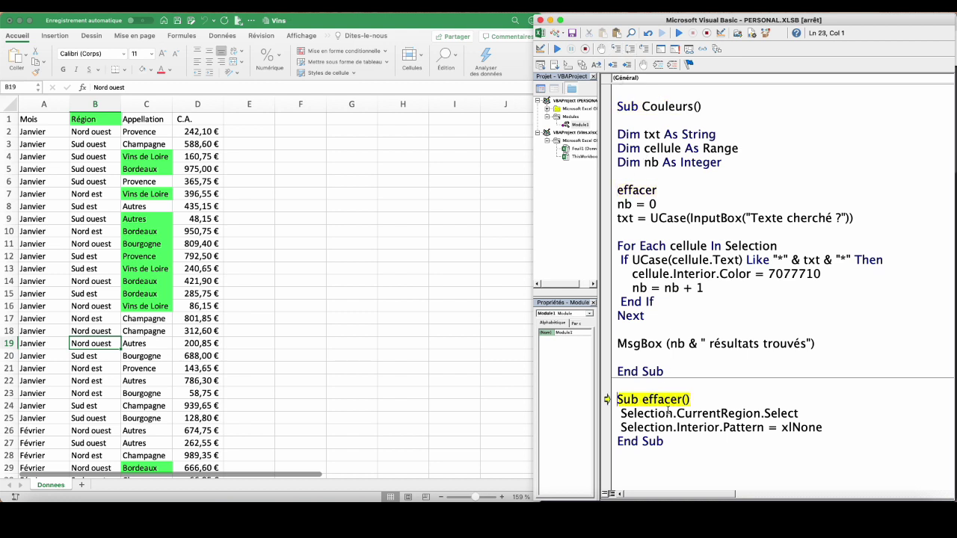
pyautogui.click(614, 49)
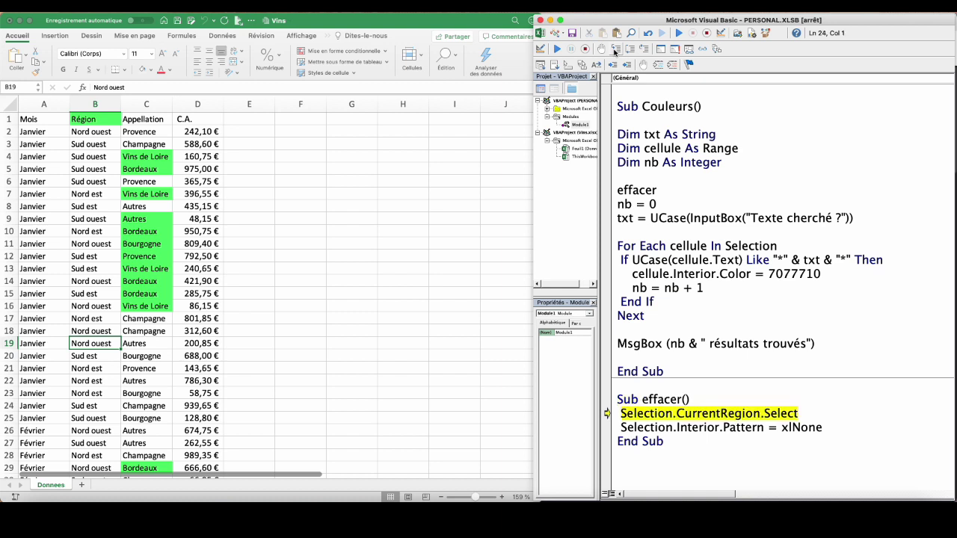
pyautogui.click(615, 49)
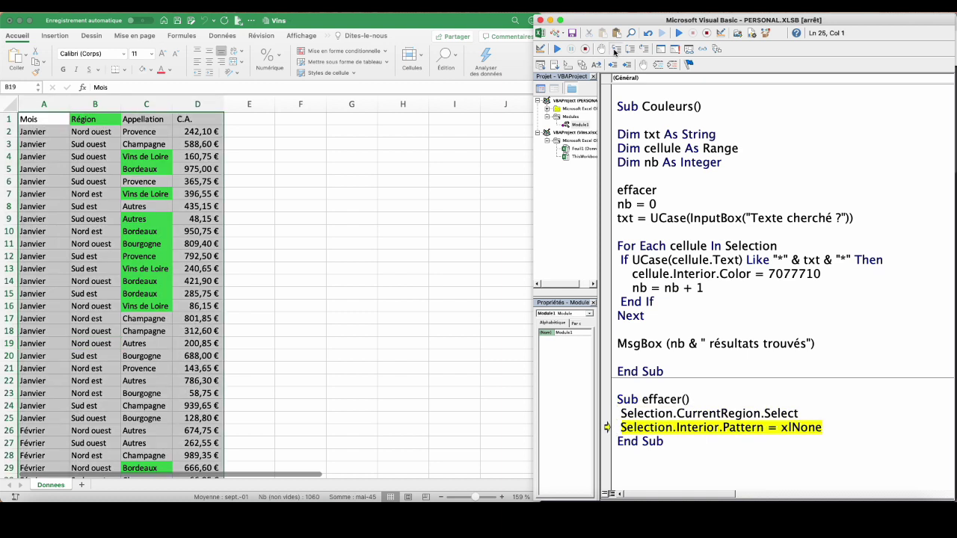
pyautogui.click(615, 49)
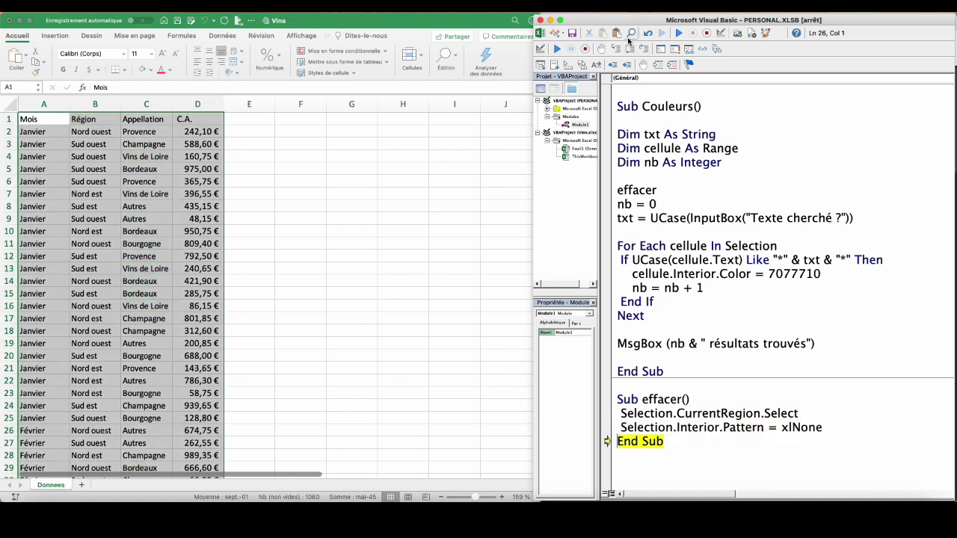
pyautogui.click(615, 49)
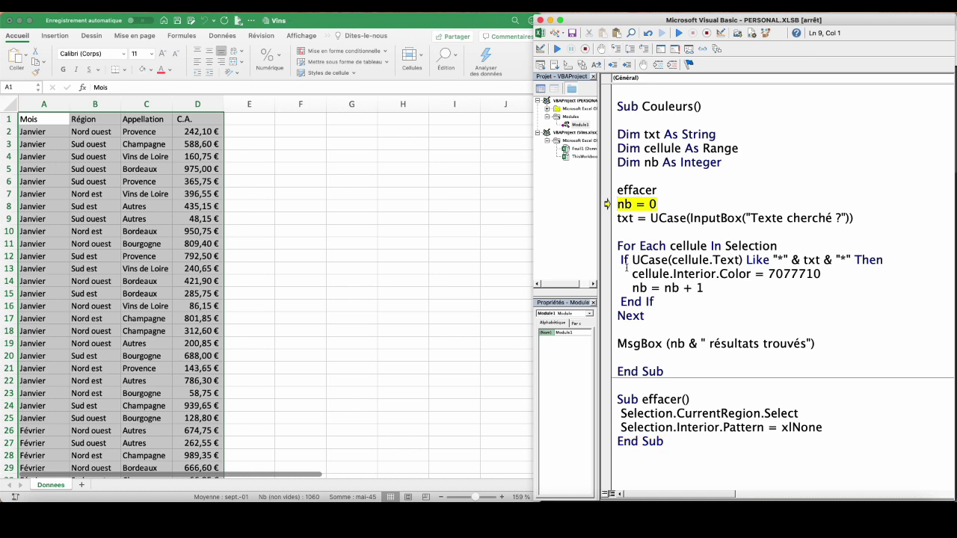
# Stop the running macro and rename Couleurs to chercheTexte.
pyautogui.click(584, 48)
pyautogui.doubleClick(667, 106)
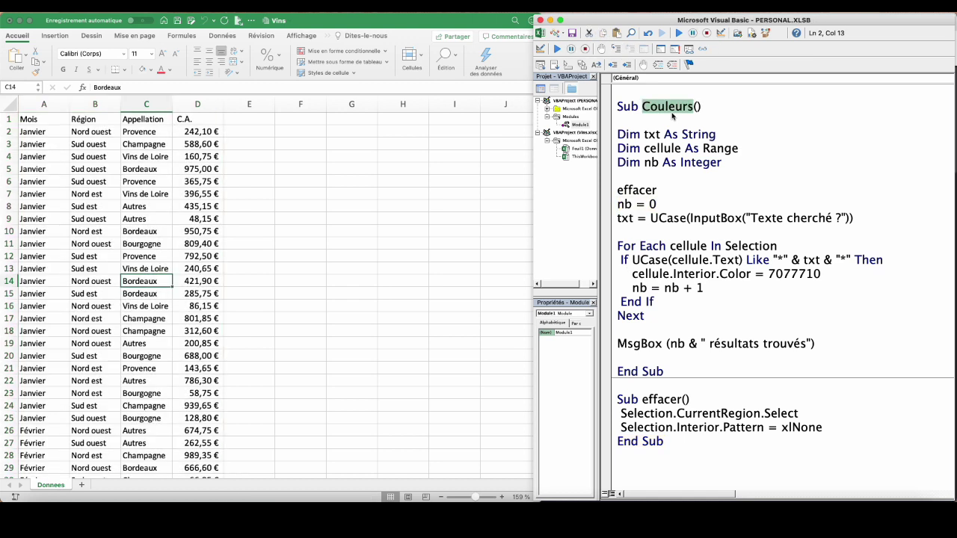
pyautogui.write('cher')
pyautogui.write('cheTexte')
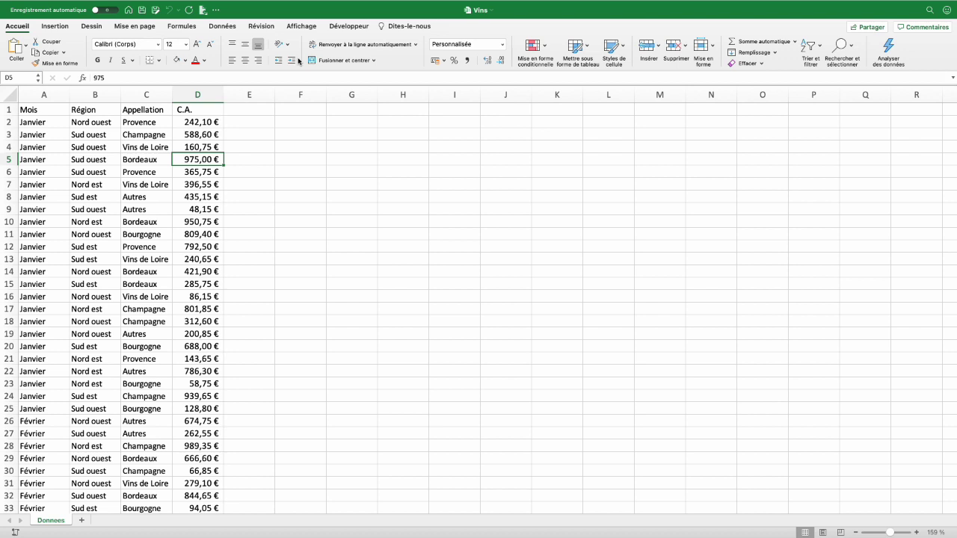
# Add a new custom ribbon tab after Développeur in the ribbon customization settings.
pyautogui.click(217, 11)
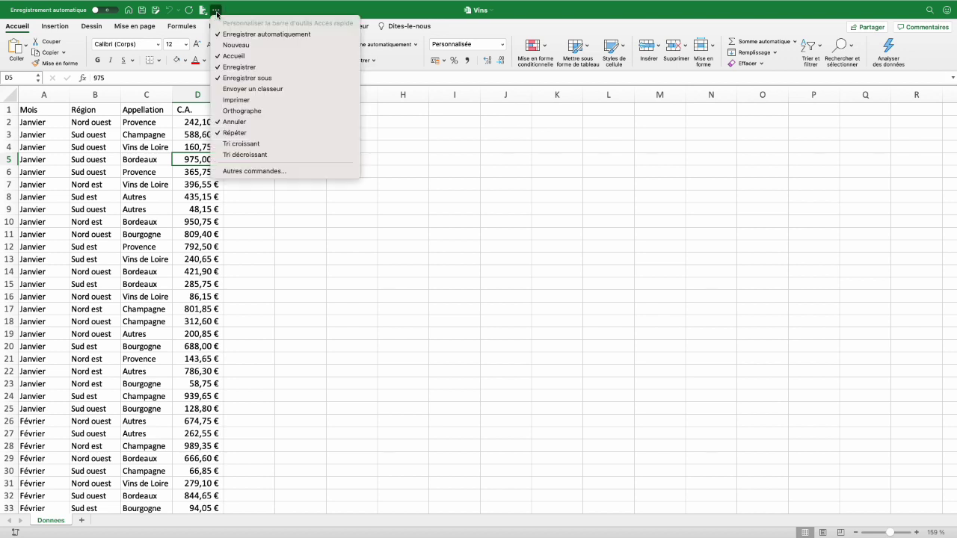
pyautogui.click(252, 172)
pyautogui.click(423, 98)
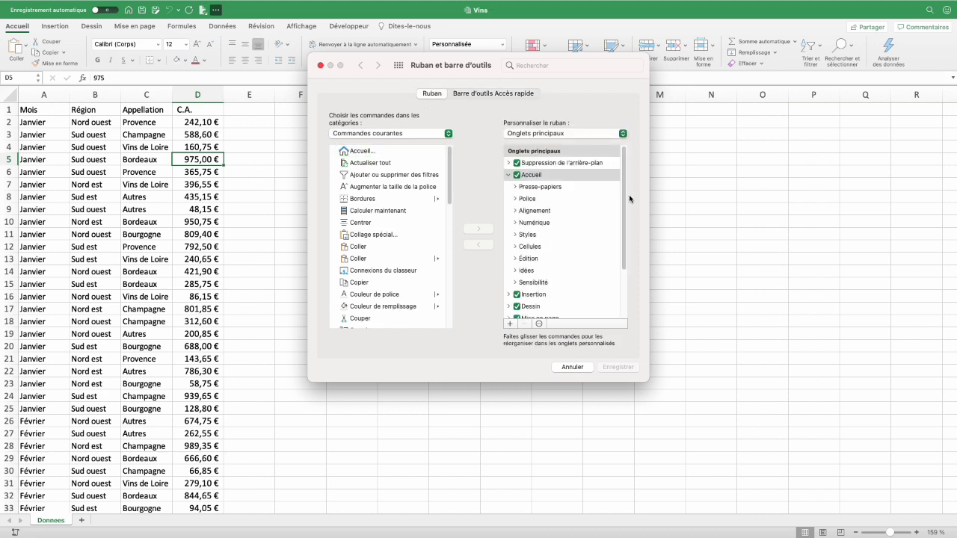
pyautogui.scroll(-3, 564, 291)
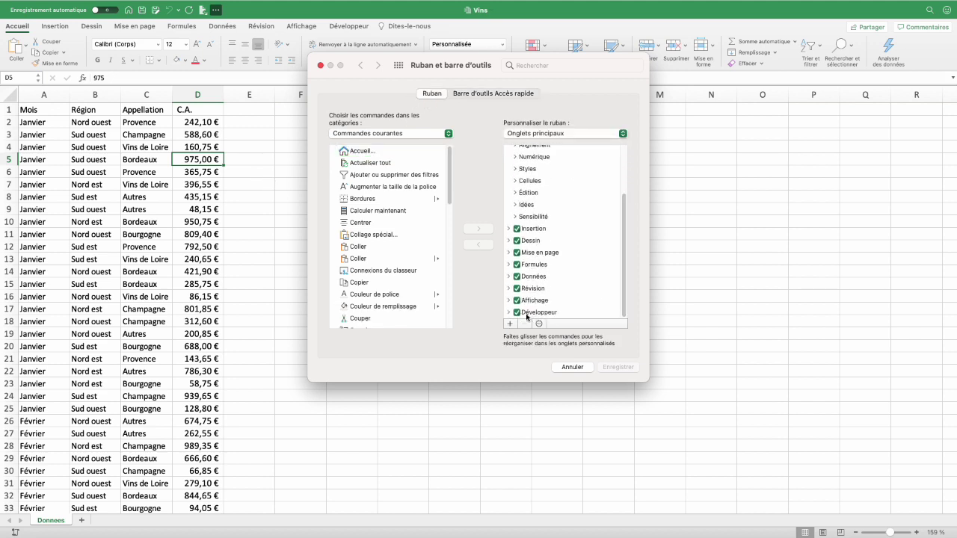
pyautogui.click(550, 314)
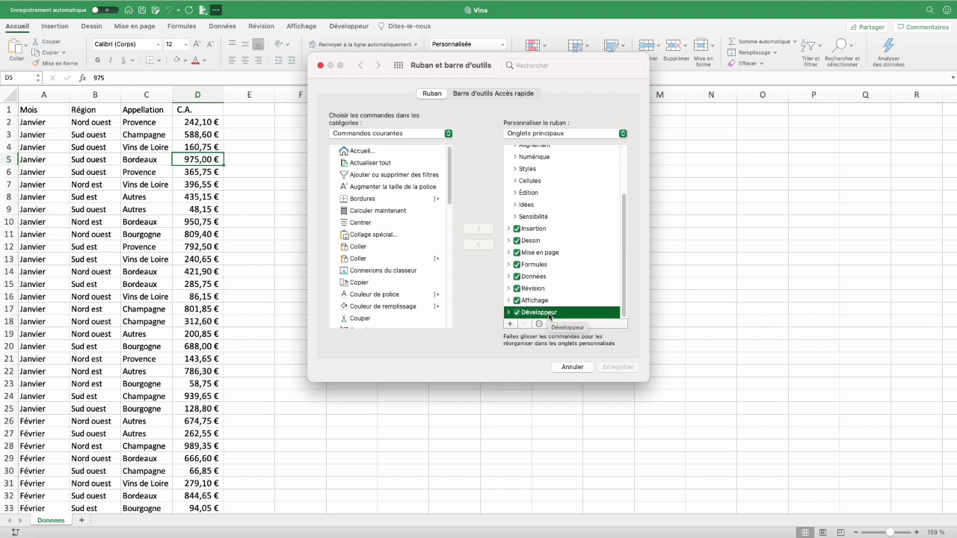
pyautogui.click(511, 325)
pyautogui.click(514, 337)
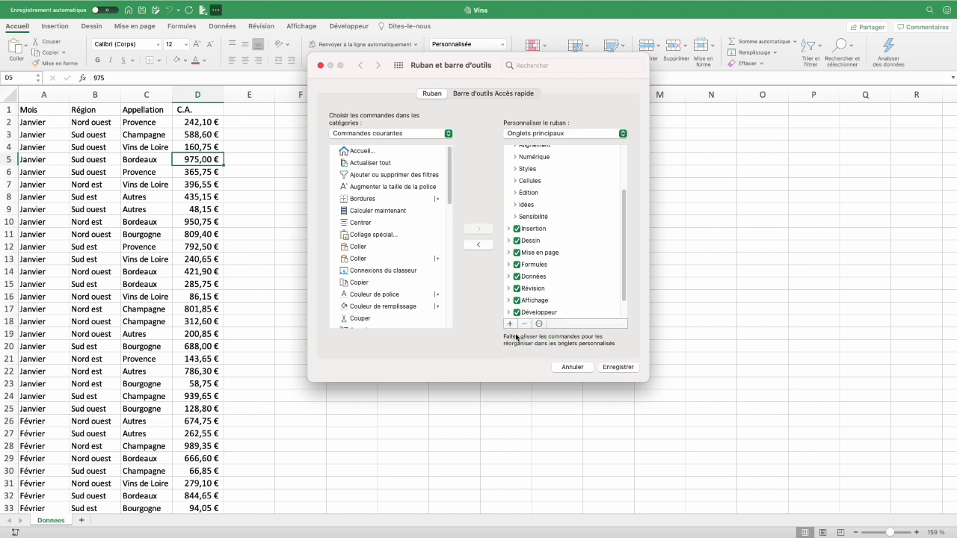
# Rename the new tab's group to Macros perso.
pyautogui.click(540, 323)
pyautogui.click(553, 336)
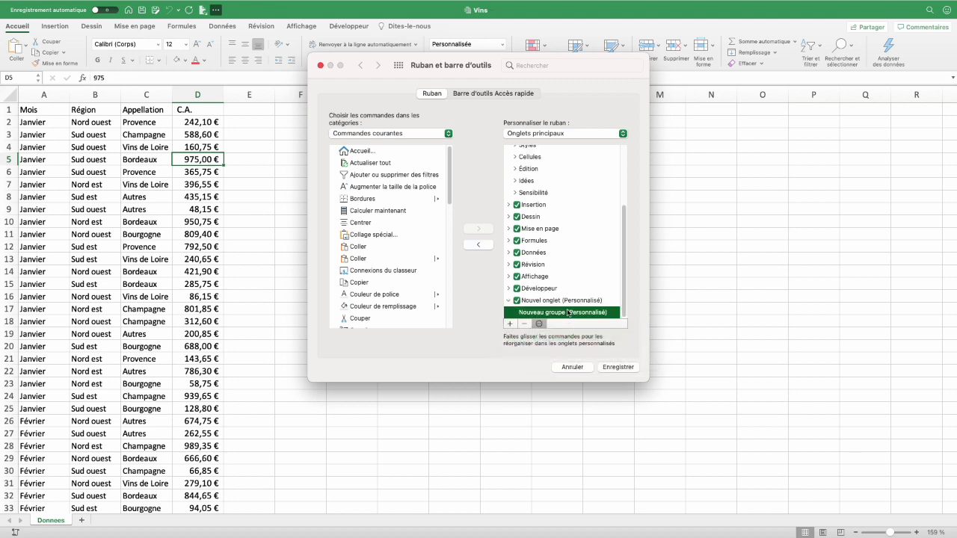
pyautogui.write('Macros perso')
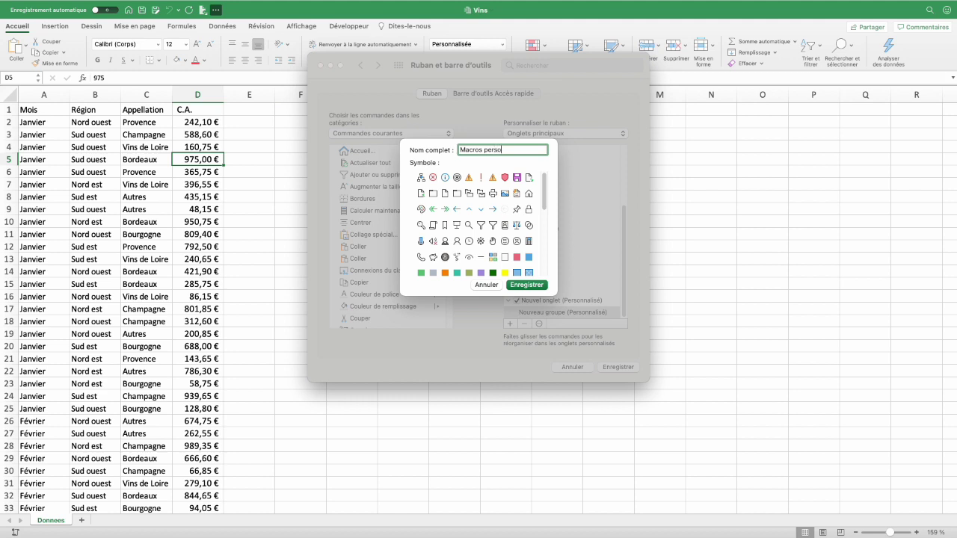
pyautogui.press('Return')
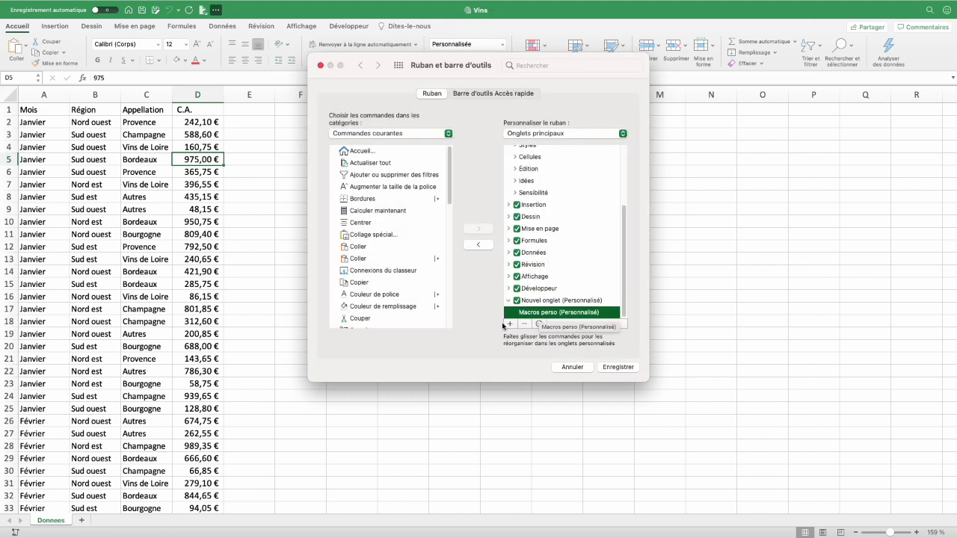
# Add a second group to the custom tab and name it Macros.
pyautogui.click(511, 324)
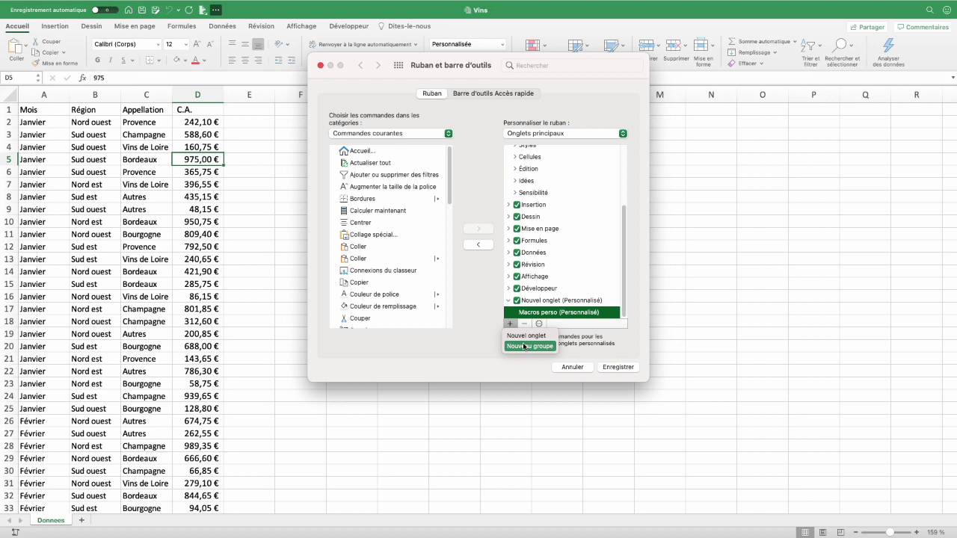
pyautogui.click(525, 346)
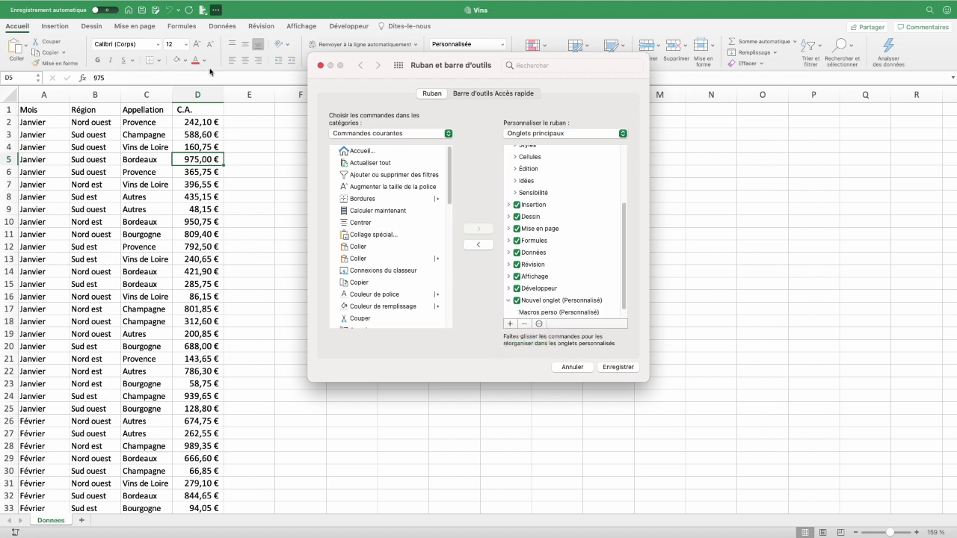
pyautogui.click(539, 323)
pyautogui.click(551, 334)
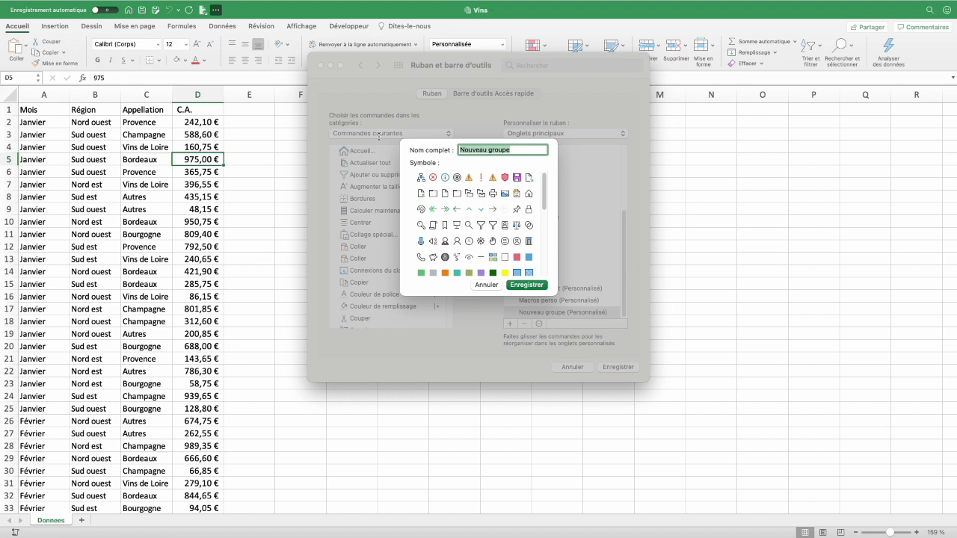
pyautogui.write('Mac')
pyautogui.press('Return')
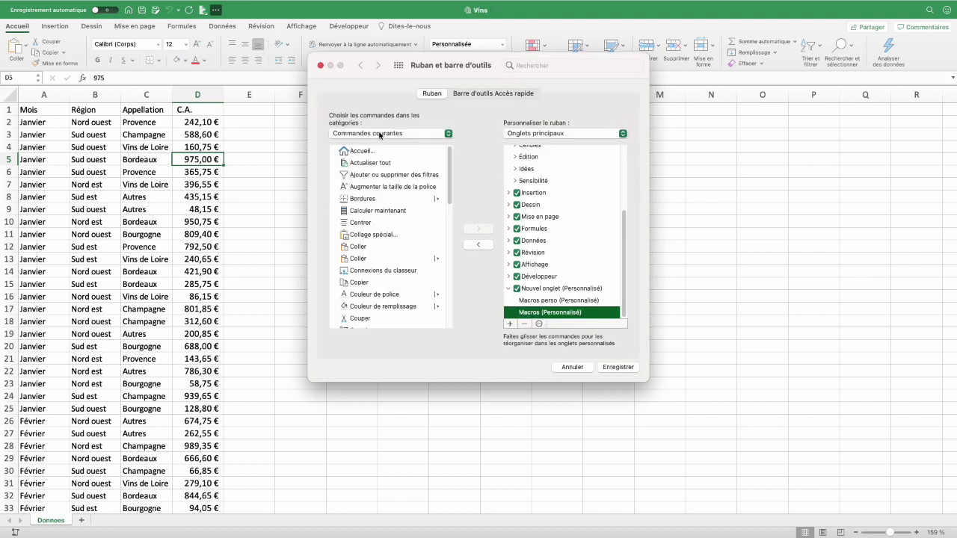
# Add the chercheTexte and effacer macros to the custom Macros group.
pyautogui.click(379, 135)
pyautogui.click(362, 168)
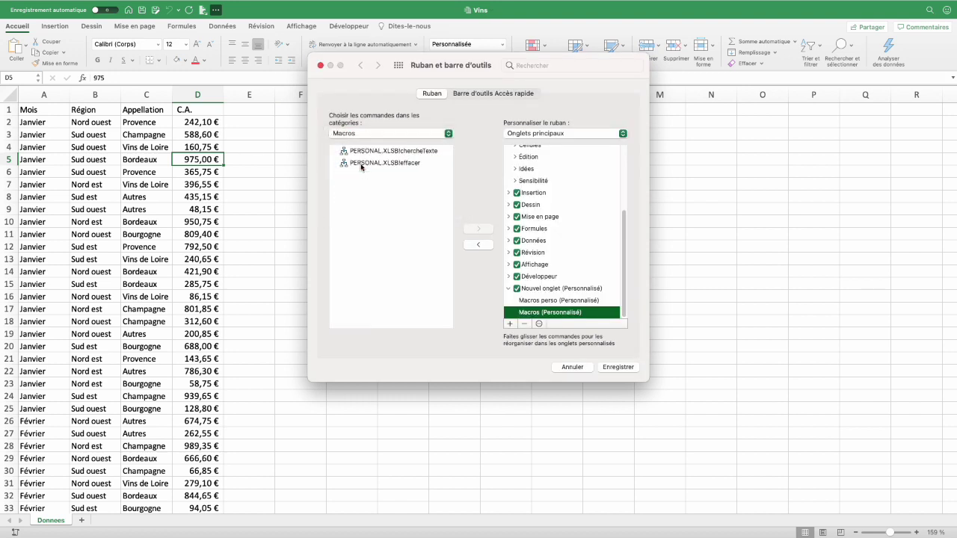
pyautogui.click(374, 152)
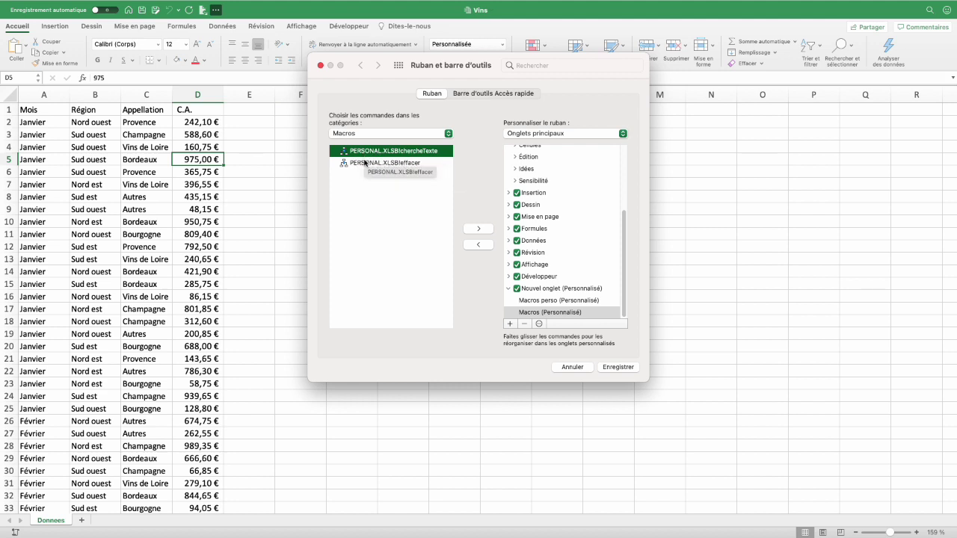
pyautogui.click(480, 229)
pyautogui.click(479, 229)
# Rename the chercheTexte entry to Chercher Texte with a magnifier symbol.
pyautogui.click(556, 302)
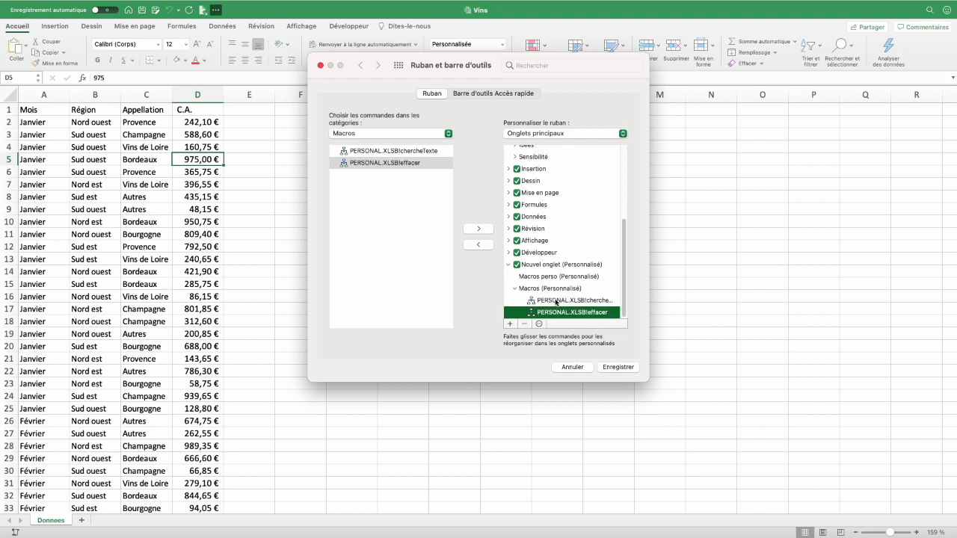
pyautogui.click(540, 325)
pyautogui.click(558, 342)
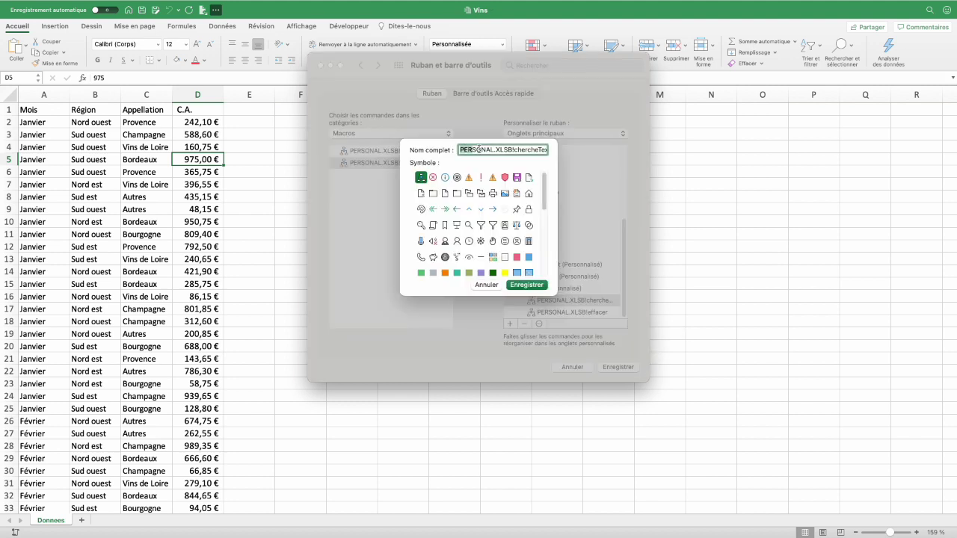
pyautogui.write('Chercher Texte')
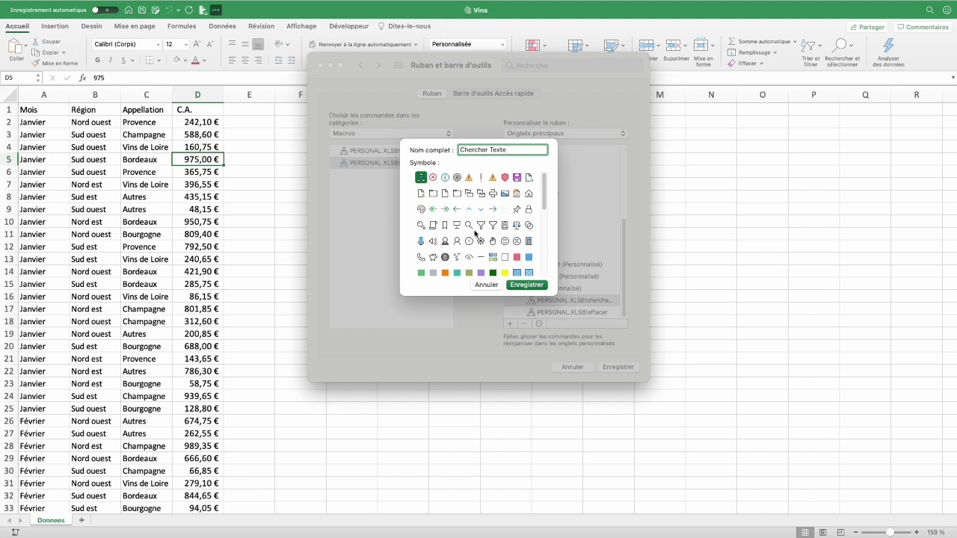
pyautogui.scroll(-3, 512, 214)
pyautogui.click(481, 236)
pyautogui.click(532, 289)
# Rename the effacer entry to Effacer Couleur with a symbol and save the ribbon customisation.
pyautogui.click(561, 312)
pyautogui.click(539, 323)
pyautogui.click(554, 333)
pyautogui.write('Effacer Coule')
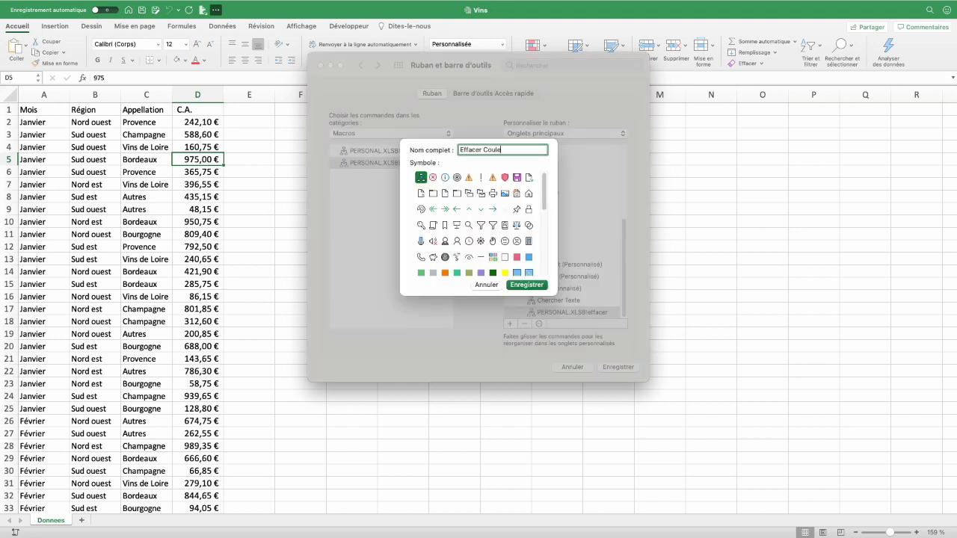
pyautogui.scroll(-5, 539, 202)
pyautogui.click(481, 244)
pyautogui.click(528, 285)
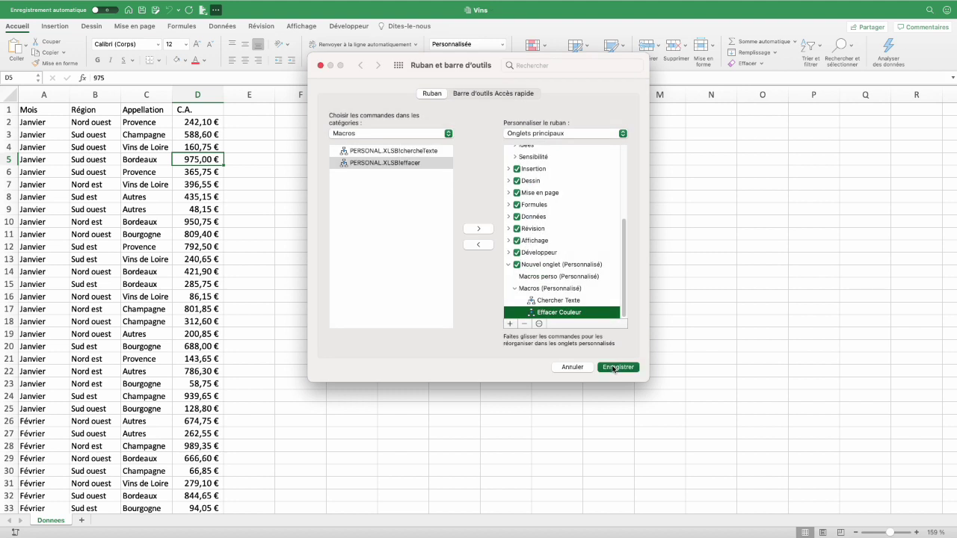
pyautogui.click(618, 367)
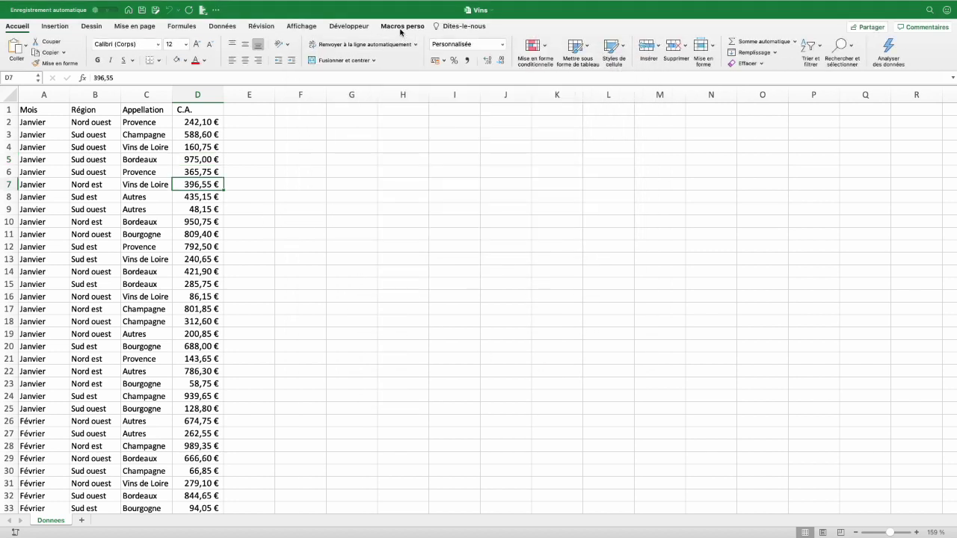
# Run Chercher Texte from the Macros perso tab searching for loire, dismissing the 44 results message.
pyautogui.click(401, 26)
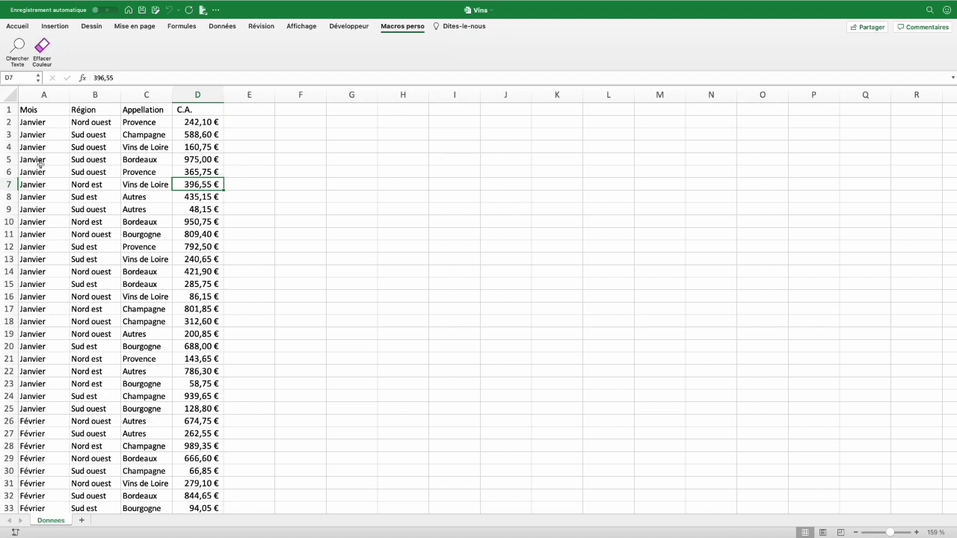
pyautogui.click(16, 46)
pyautogui.write('loire')
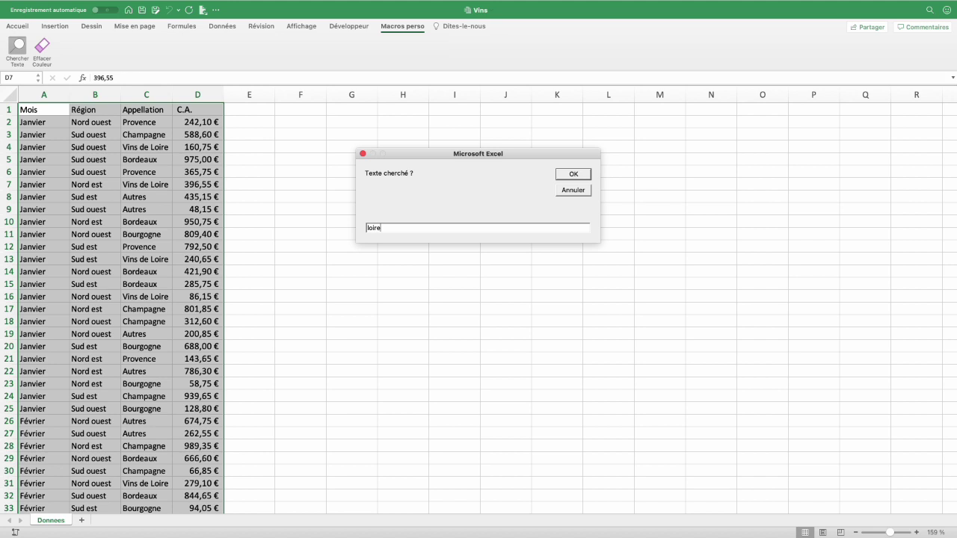
pyautogui.press('Return')
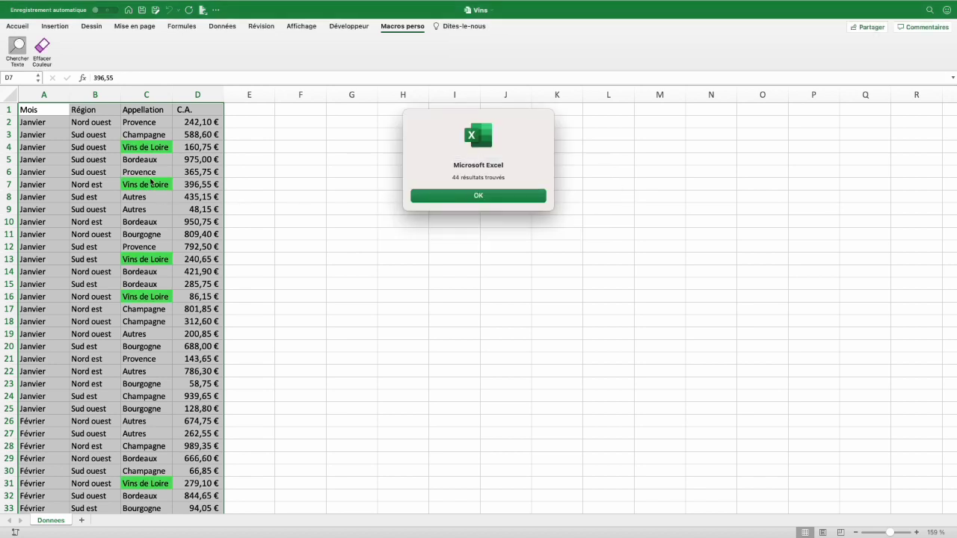
pyautogui.click(479, 198)
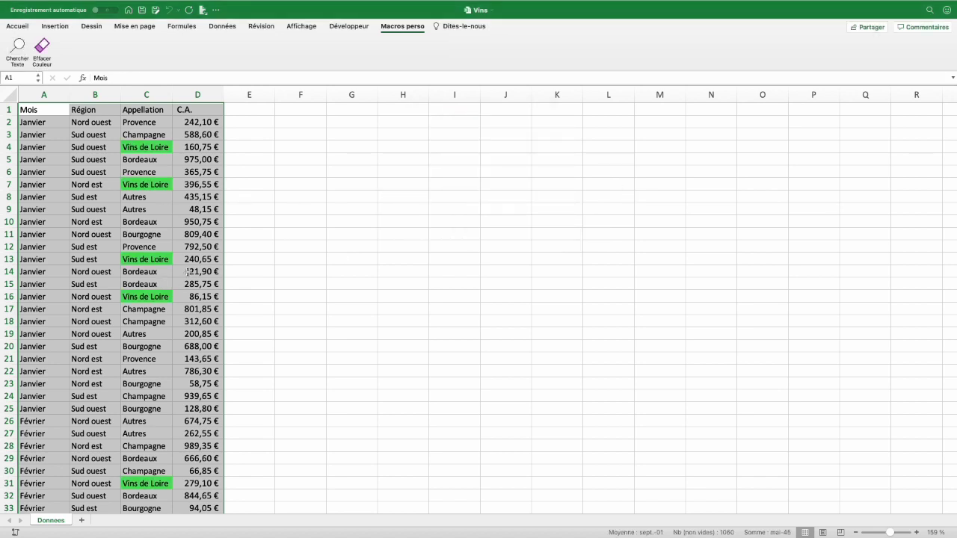
pyautogui.click(188, 271)
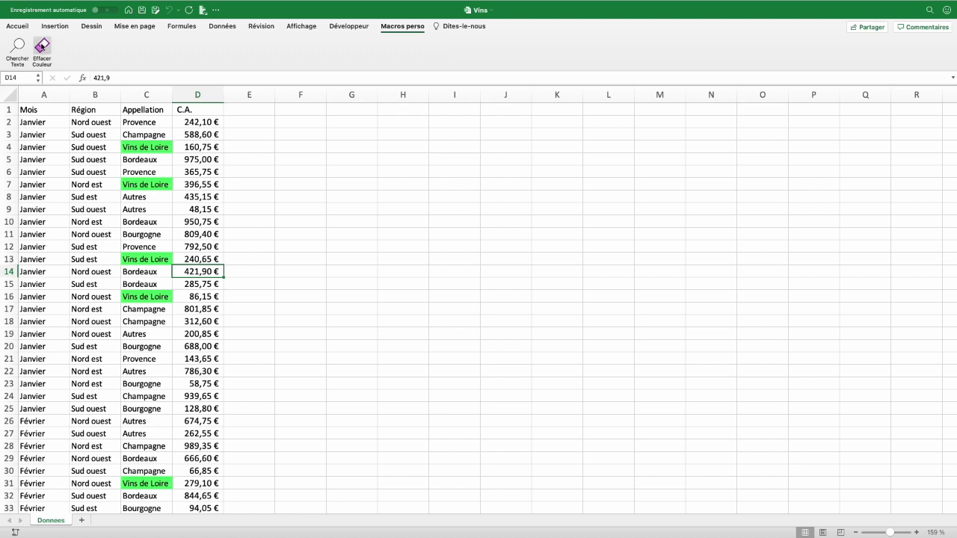
# Remove the green fills with the Effacer Couleur button and select cell C13.
pyautogui.click(41, 46)
pyautogui.click(144, 259)
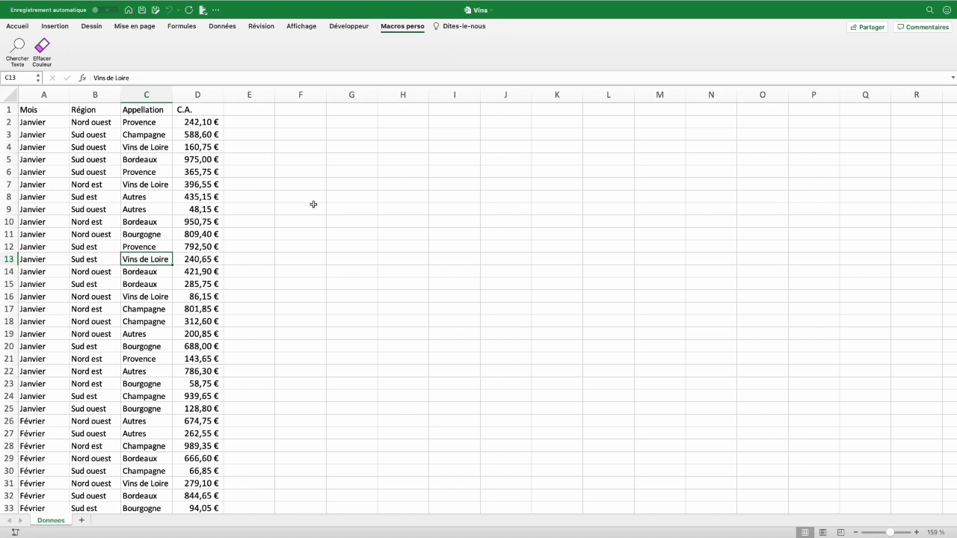
pyautogui.press('super+n')
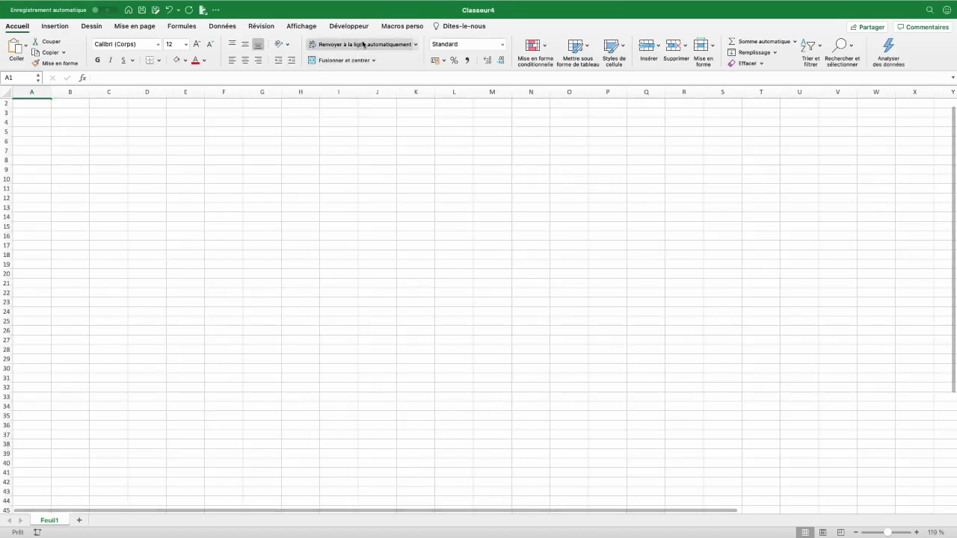
# From the Macros perso tab, run Chercher Texte on the months list to highlight months containing 'bre'.
pyautogui.click(394, 28)
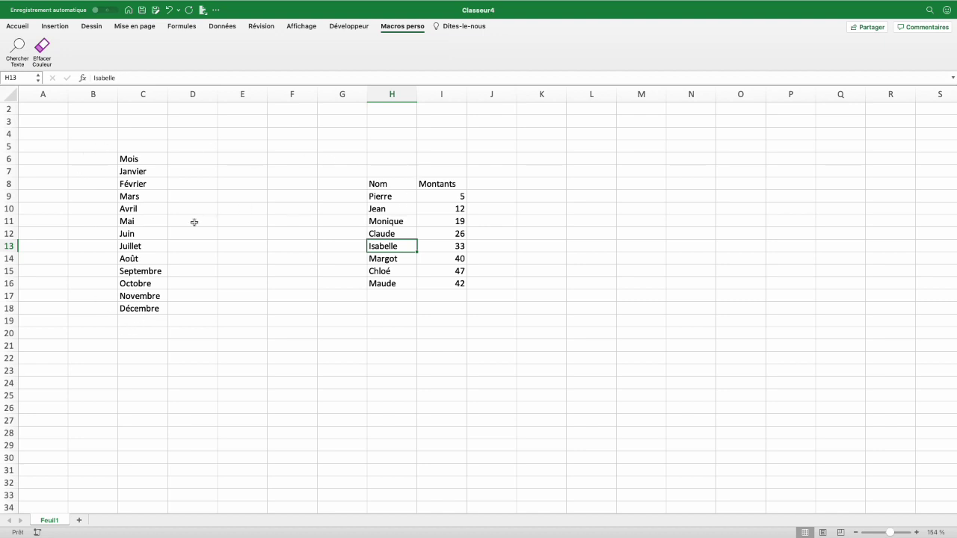
pyautogui.click(141, 220)
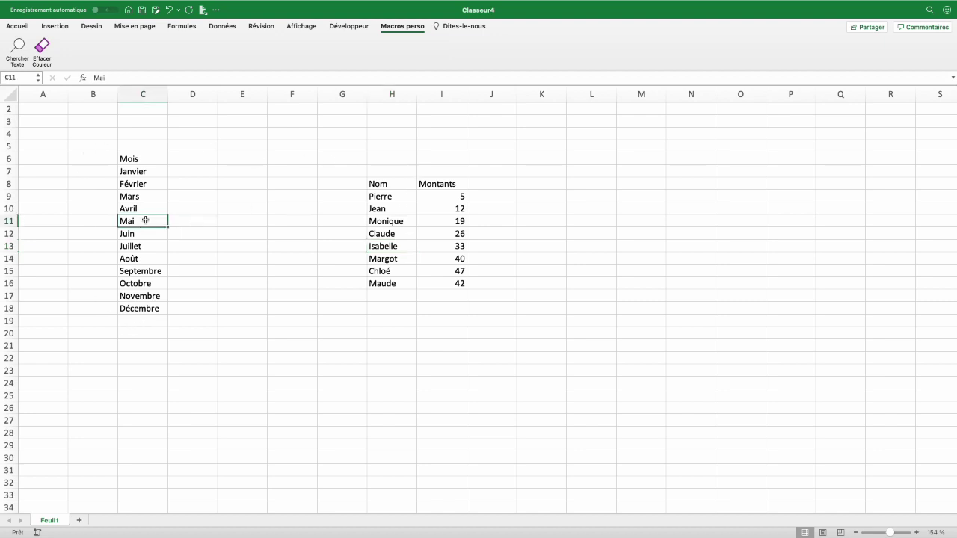
pyautogui.click(16, 49)
pyautogui.write('bre')
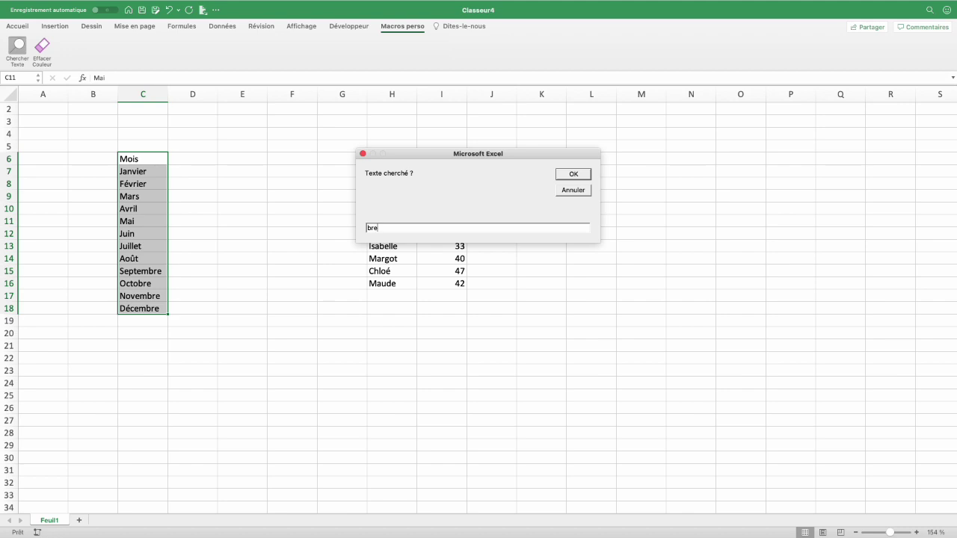
pyautogui.click(574, 173)
pyautogui.click(479, 194)
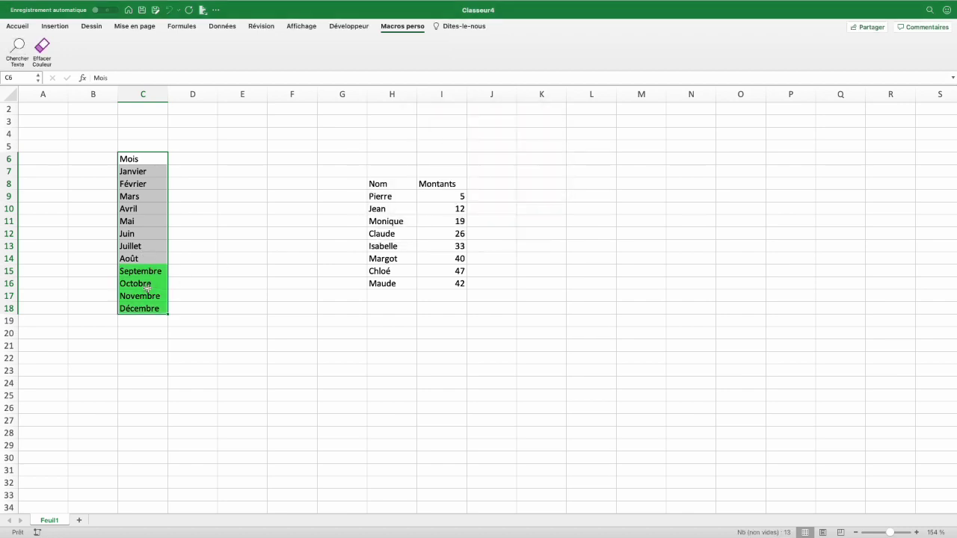
# Run Chercher Texte on the names table to highlight names containing 'au' in green.
pyautogui.click(383, 246)
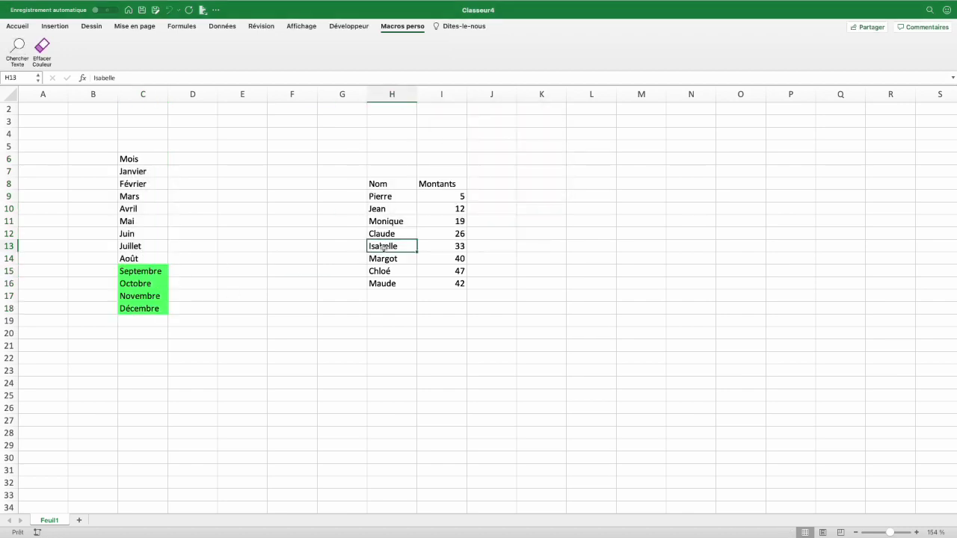
pyautogui.click(16, 48)
pyautogui.write('au')
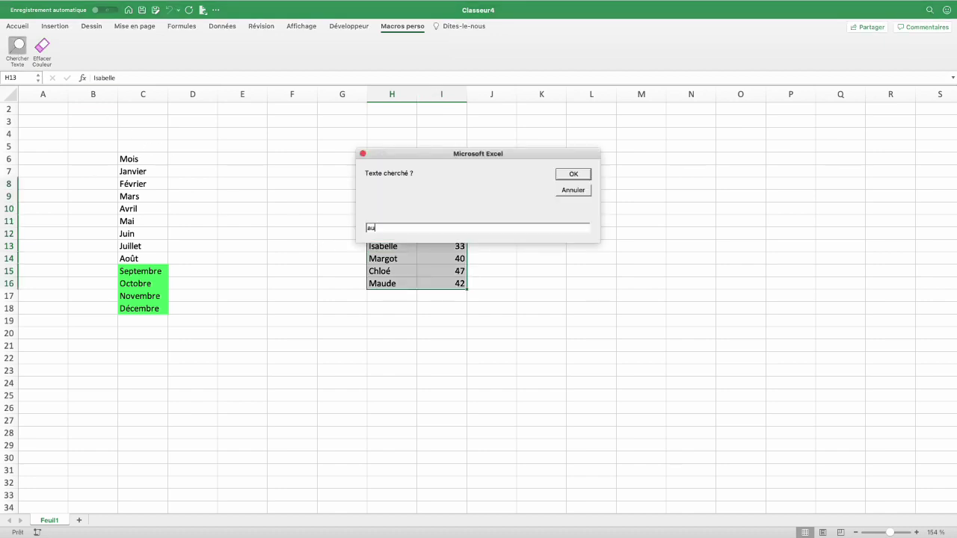
pyautogui.press('Return')
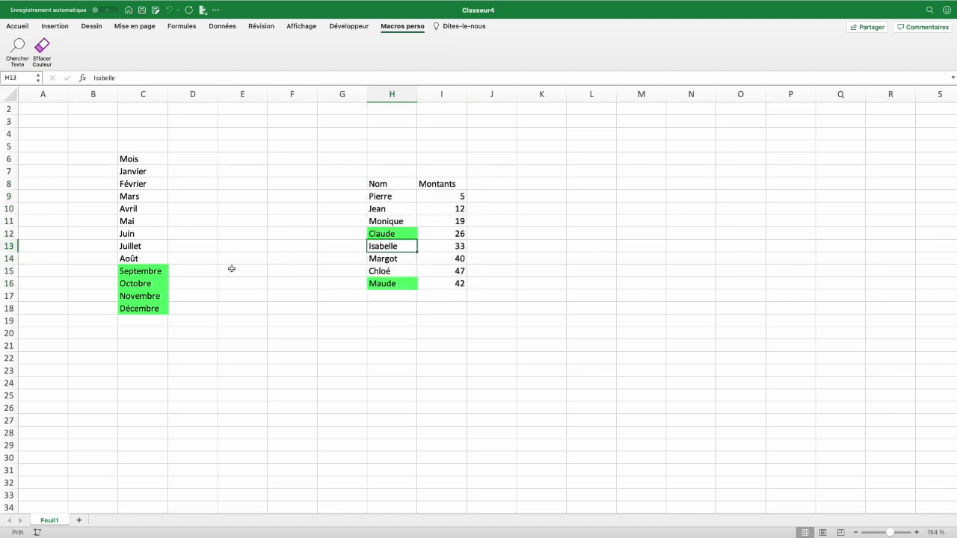
# Run Effacer Couleur on the names table and the months list to remove the green fills.
pyautogui.click(43, 47)
pyautogui.click(140, 221)
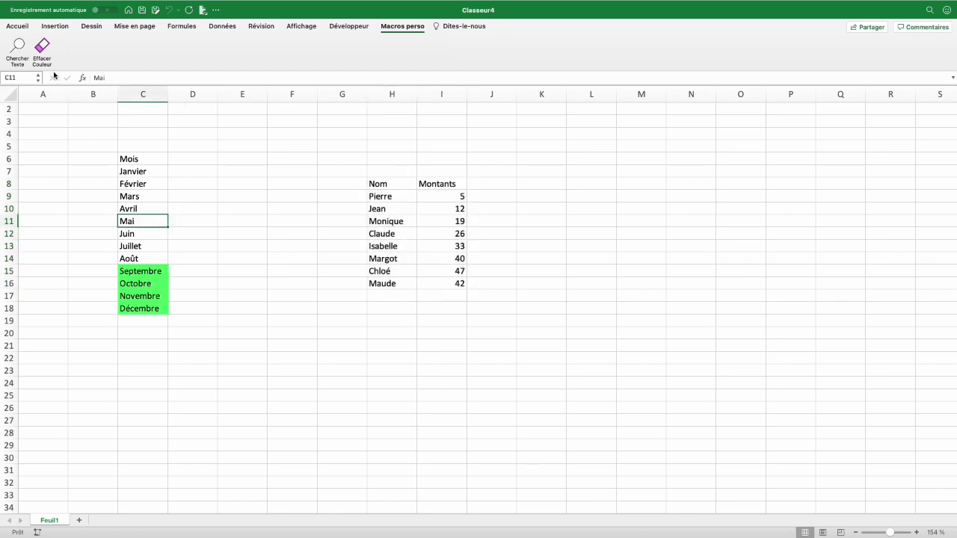
pyautogui.click(42, 47)
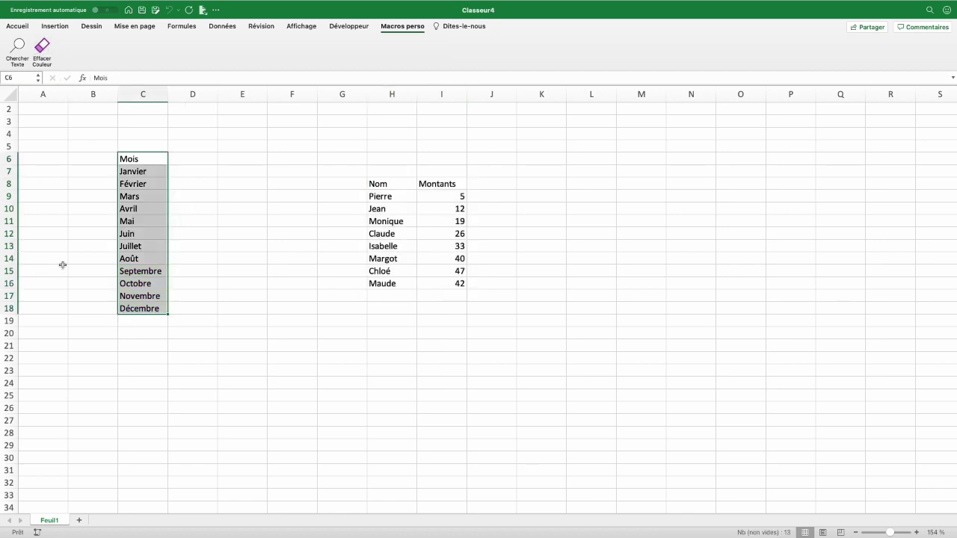
pyautogui.click(63, 264)
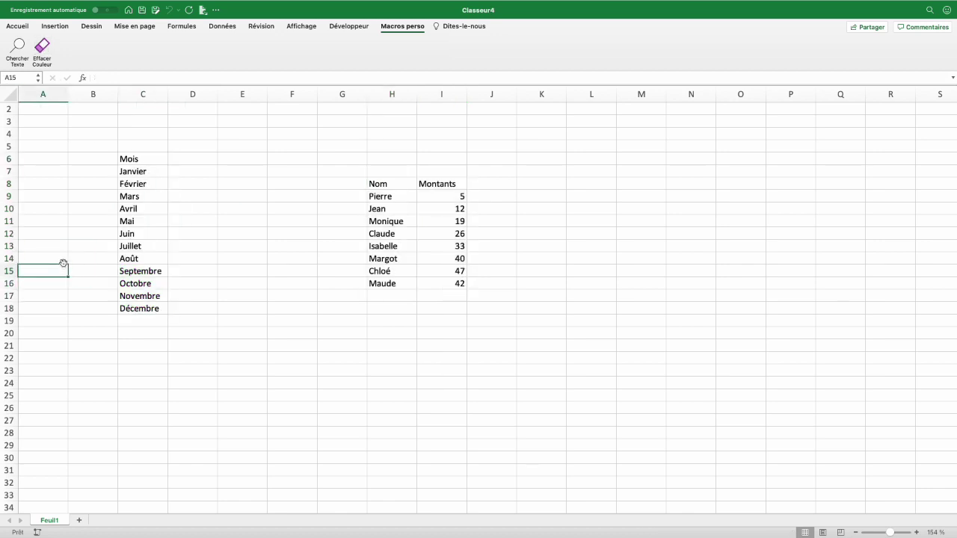